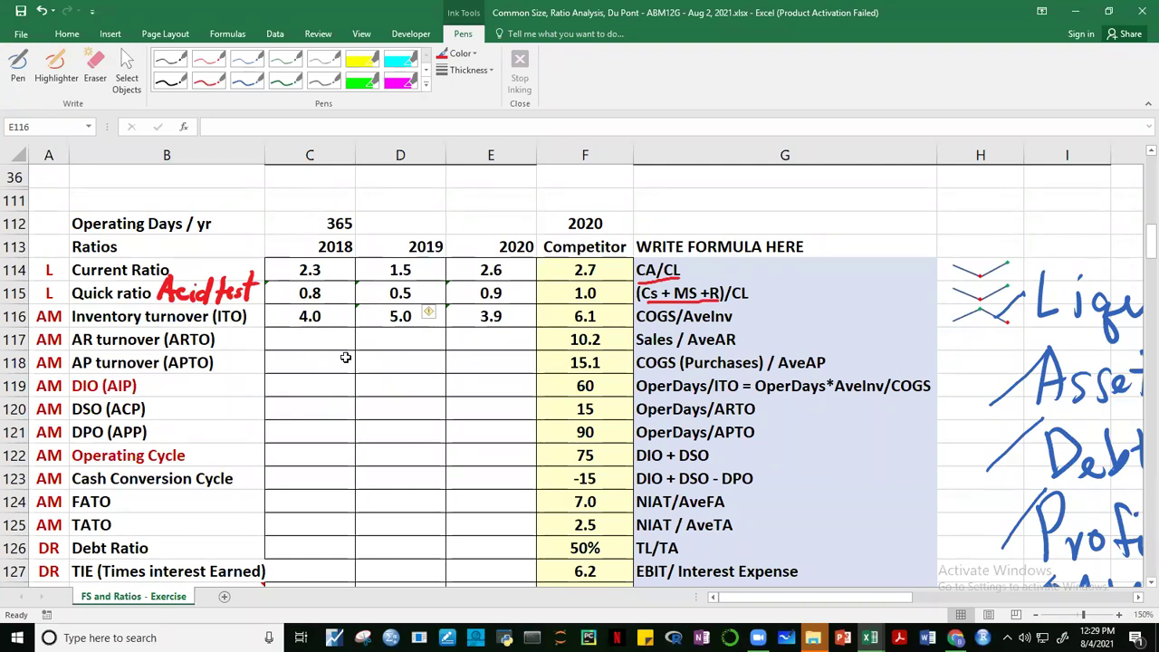
# Calculate the 2018 AR turnover in C117 as =C4/AVERAGE(B20:C20) and copy the formula across to 2019 and 2020.
pyautogui.click(317, 341)
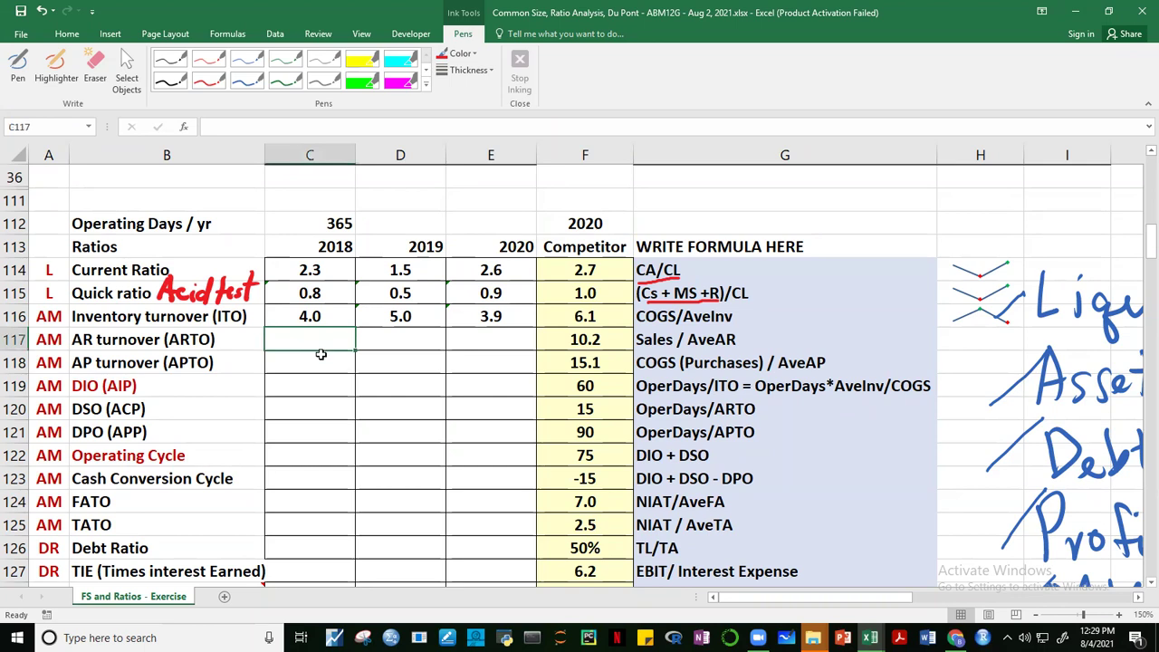
pyautogui.write('=')
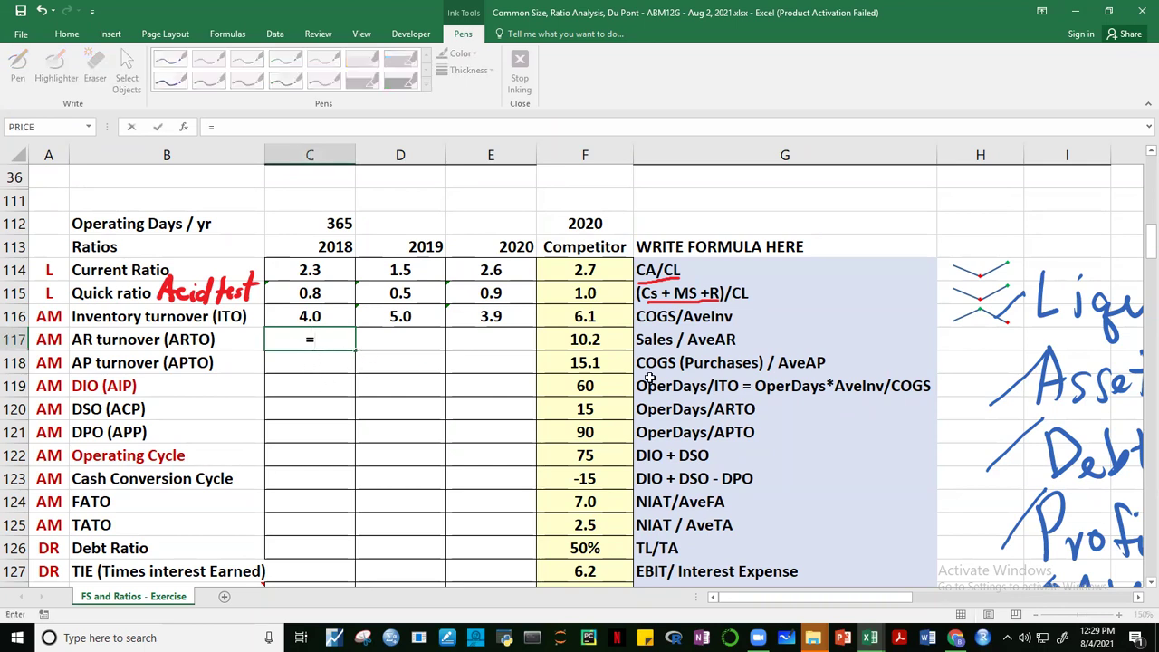
pyautogui.moveTo(1146, 261); pyautogui.dragTo(1146, 172)
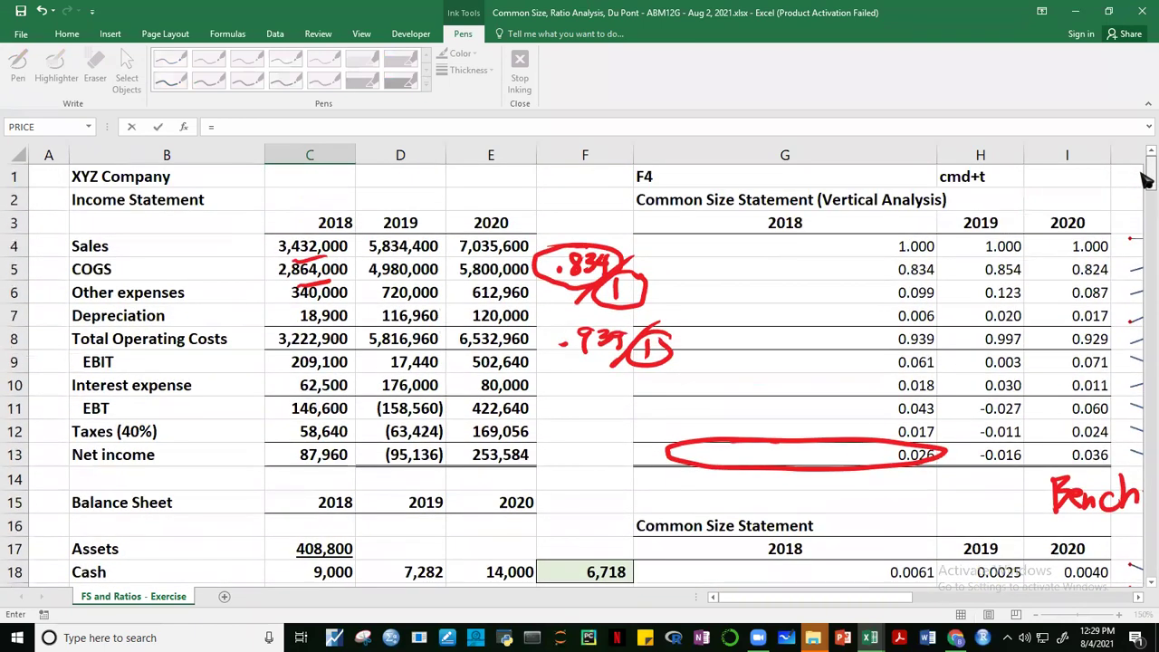
pyautogui.click(301, 246)
pyautogui.write('/AVERAGE(')
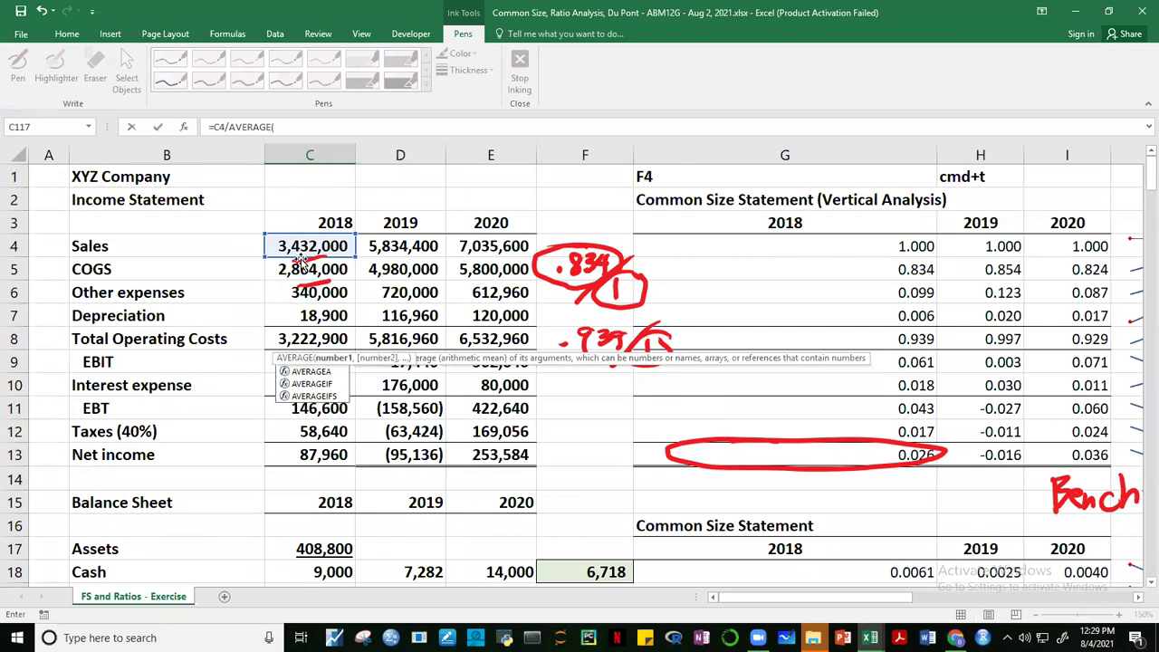
pyautogui.press('Tab')
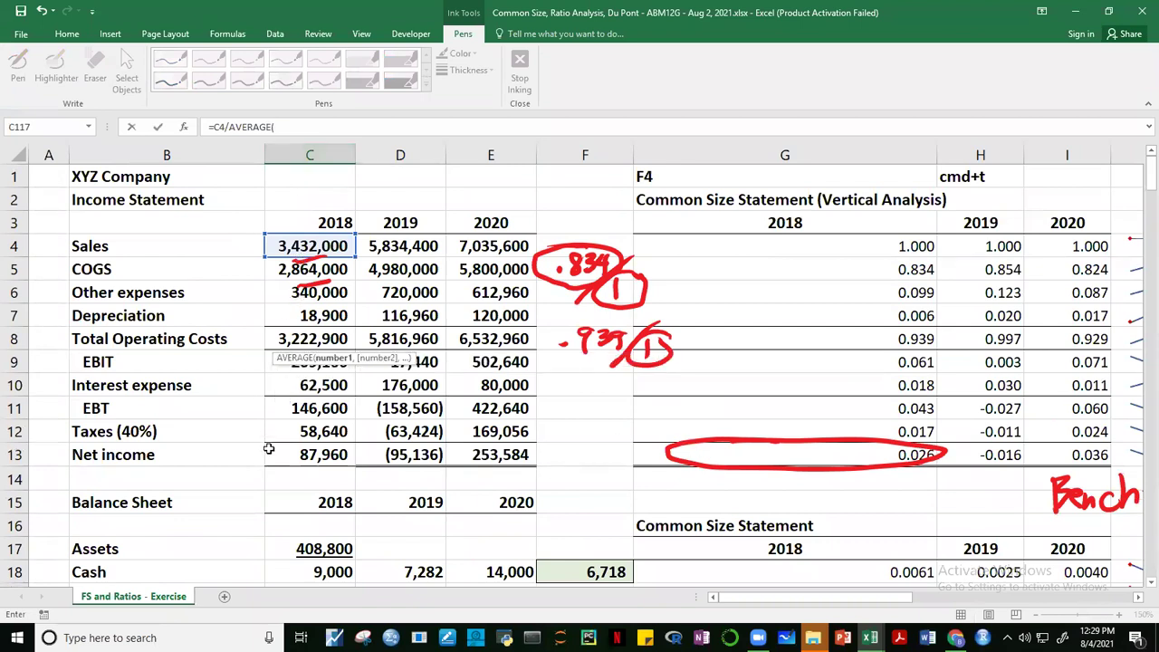
pyautogui.scroll(-2, 1144, 207)
pyautogui.scroll(-3, 1144, 206)
pyautogui.moveTo(145, 270); pyautogui.dragTo(326, 270)
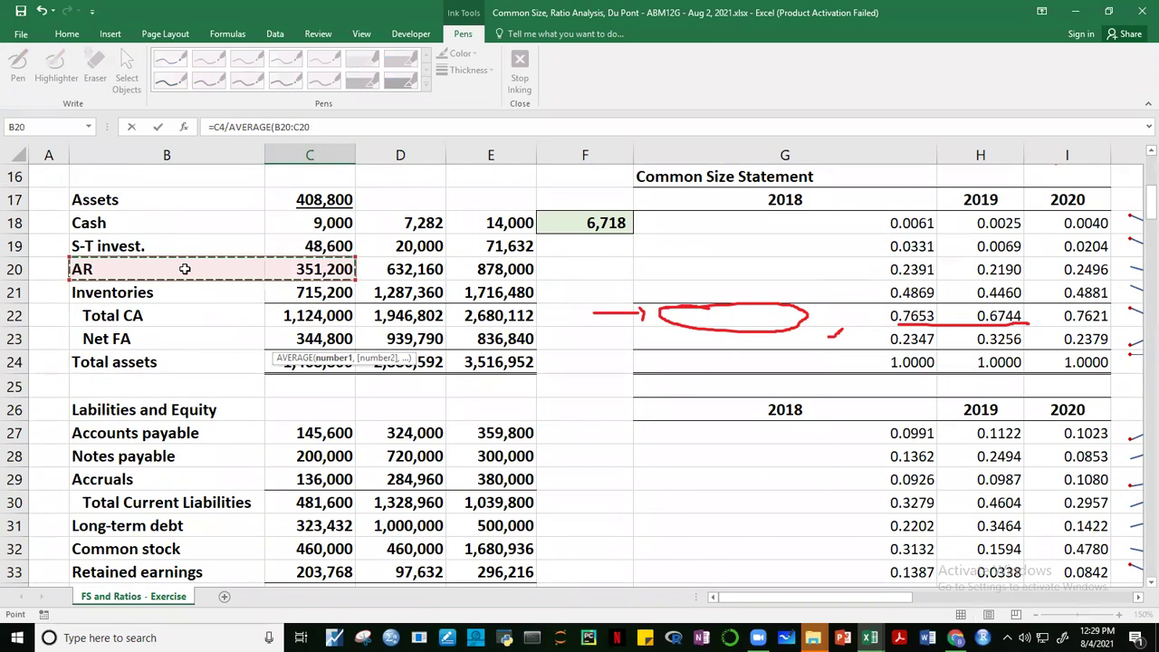
pyautogui.press('Return')
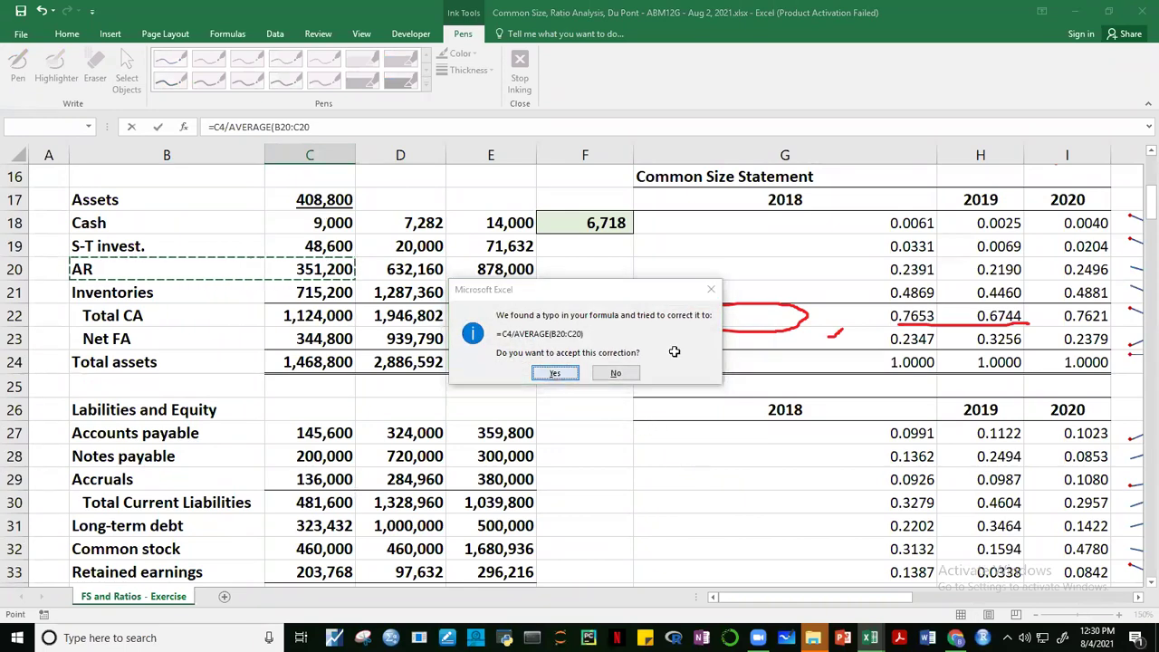
pyautogui.click(554, 374)
pyautogui.scroll(-5, 1146, 227)
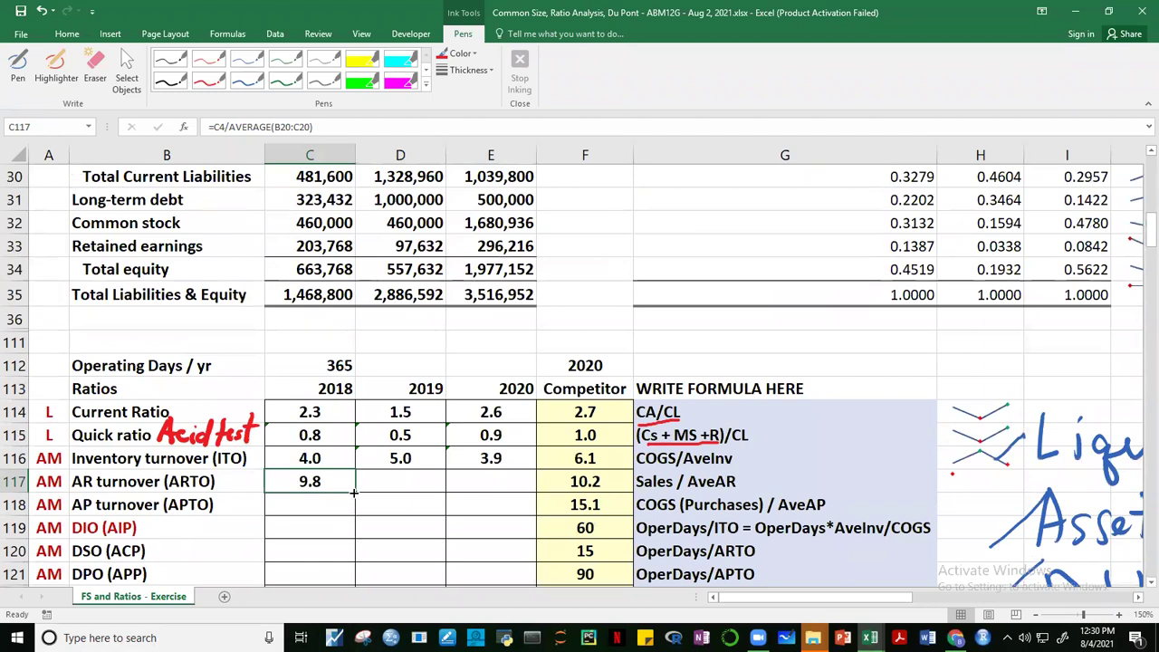
pyautogui.moveTo(356, 491); pyautogui.dragTo(525, 489)
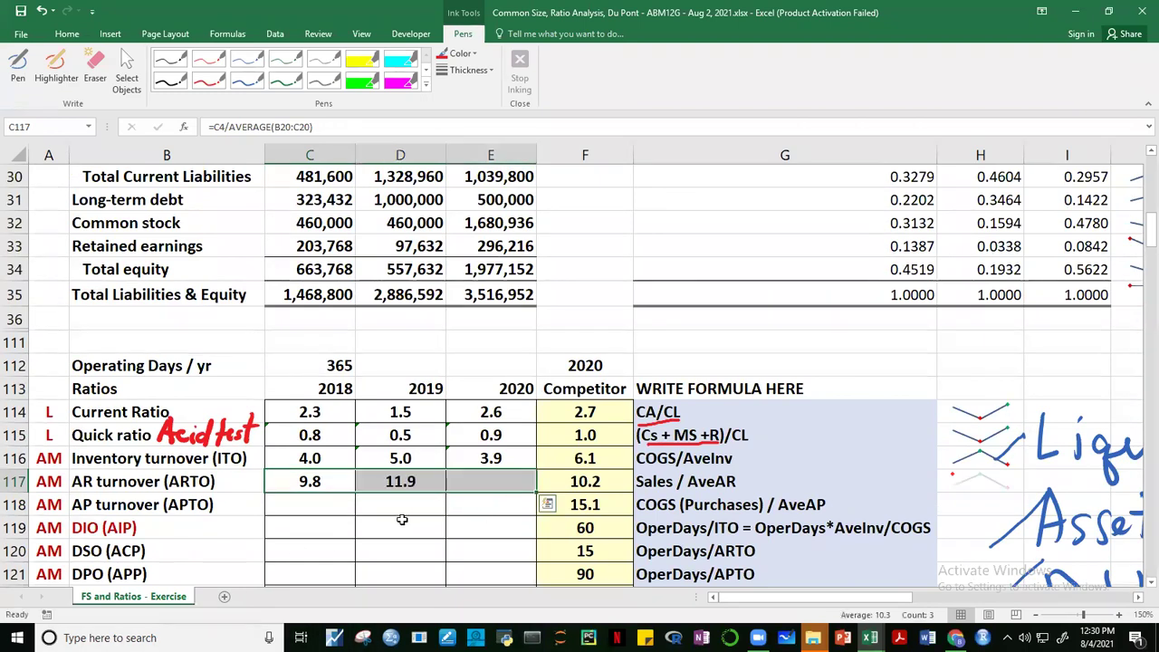
# Calculate the 2018 AP turnover in C118 as =C5/AVERAGE(B28:C28) and copy the formula across to 2019 and 2020.
pyautogui.click(305, 505)
pyautogui.write('=')
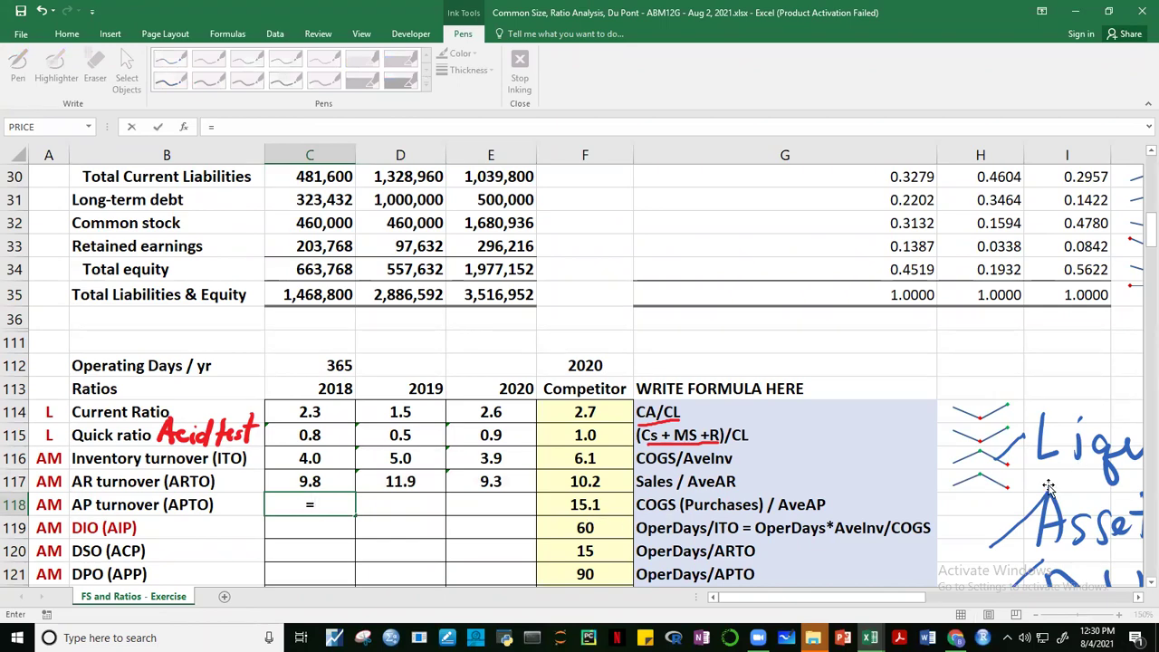
pyautogui.scroll(6, 1145, 252)
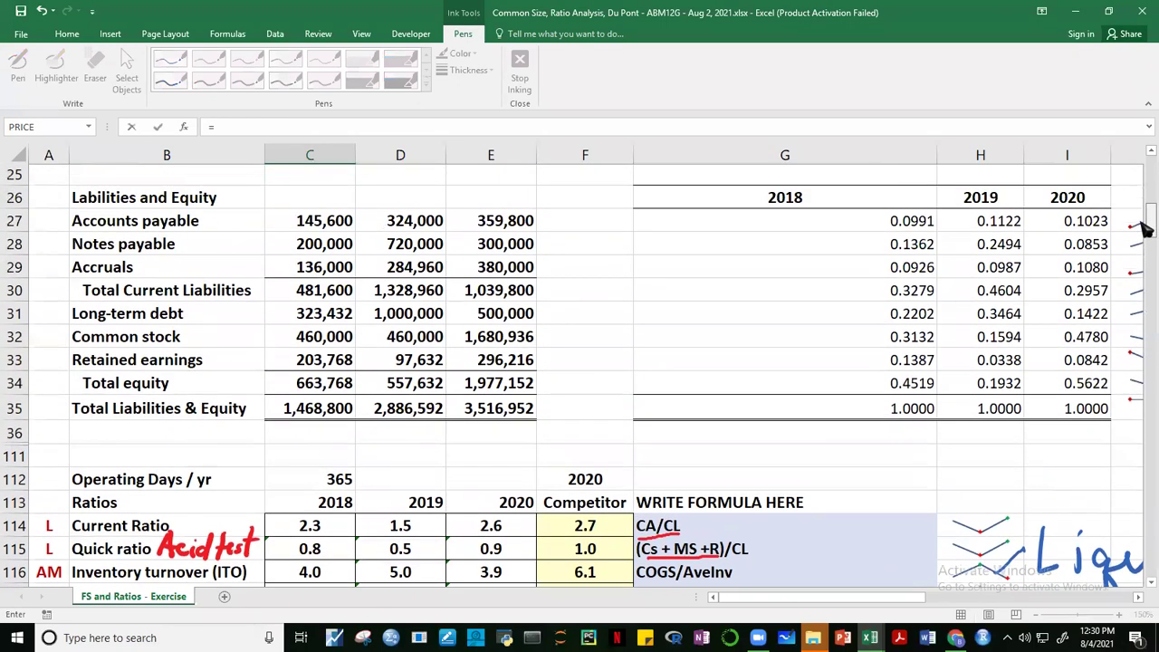
pyautogui.scroll(4, 1144, 209)
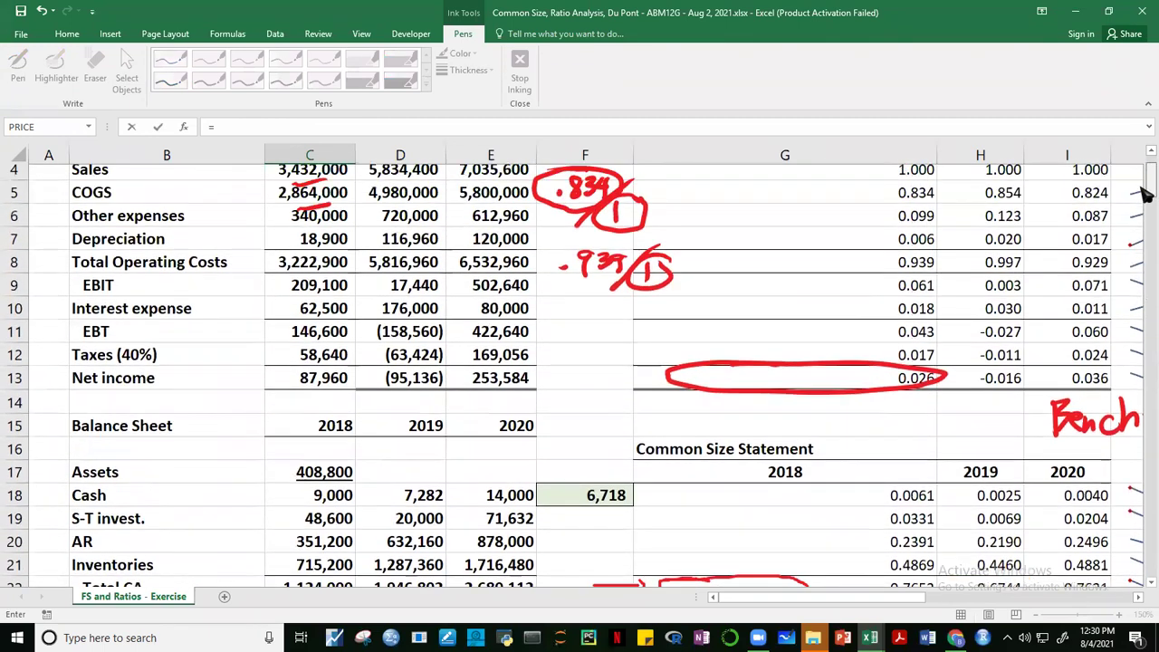
pyautogui.click(318, 275)
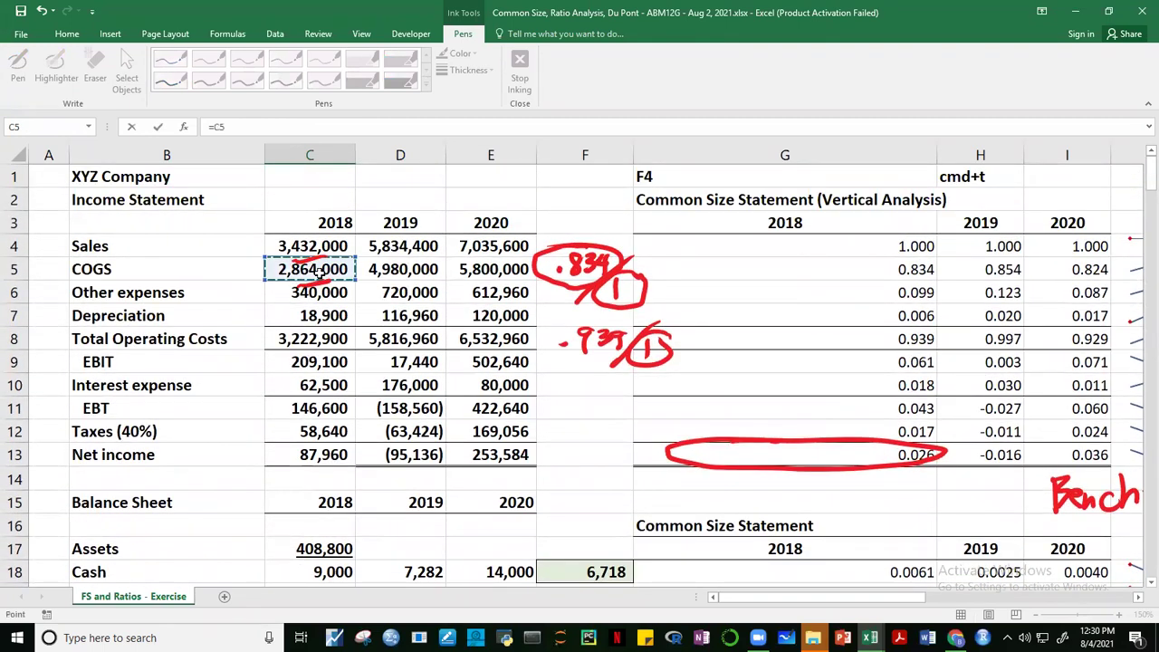
pyautogui.write('/AVERAGE(')
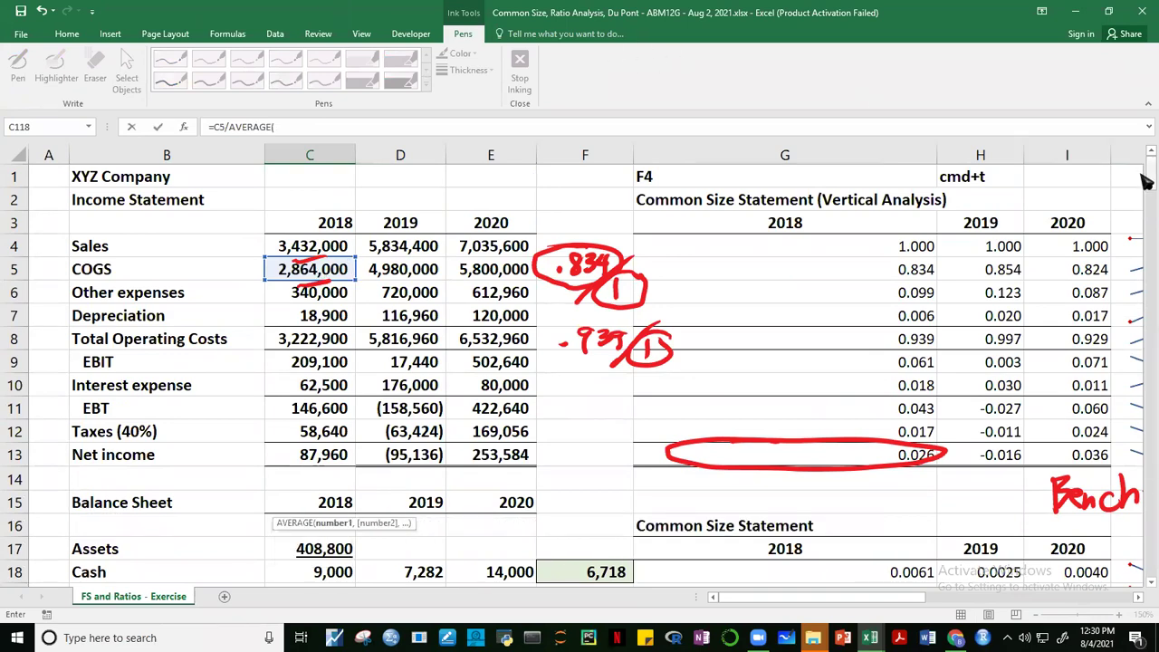
pyautogui.scroll(-7, 1146, 181)
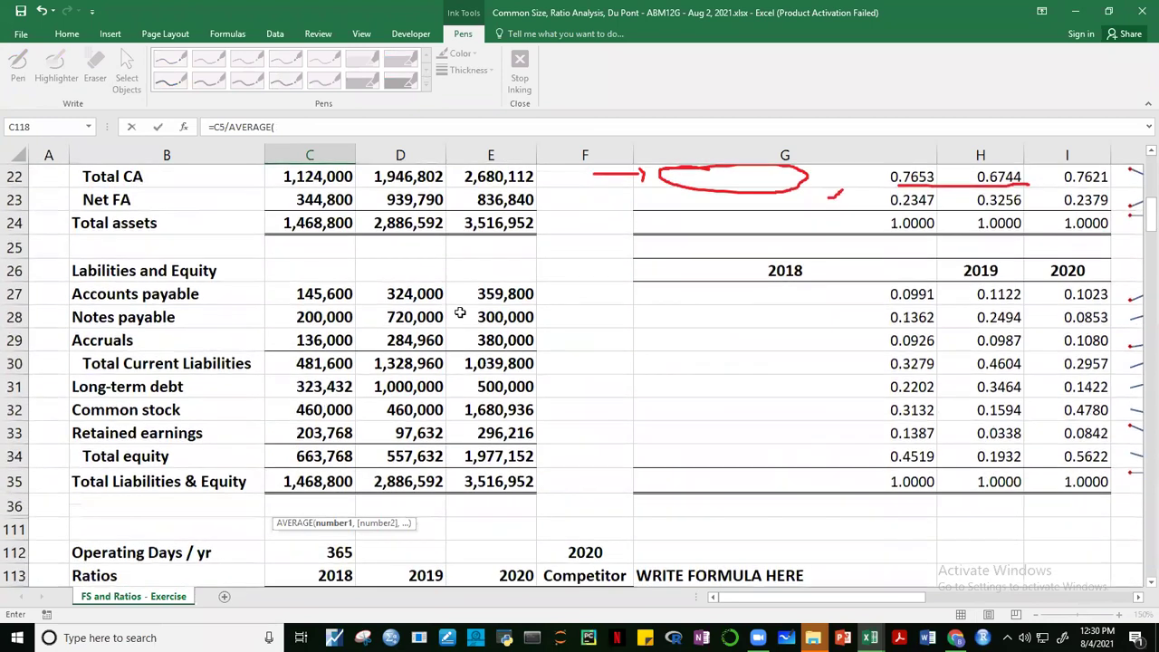
pyautogui.moveTo(172, 317); pyautogui.dragTo(293, 314)
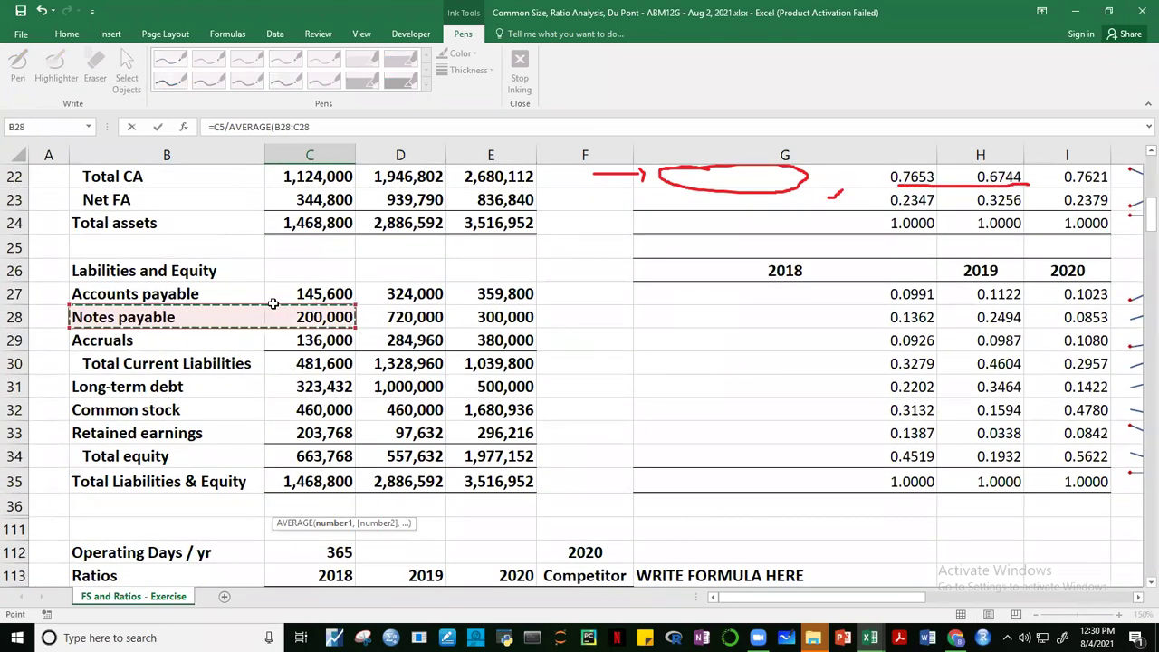
pyautogui.press('Return')
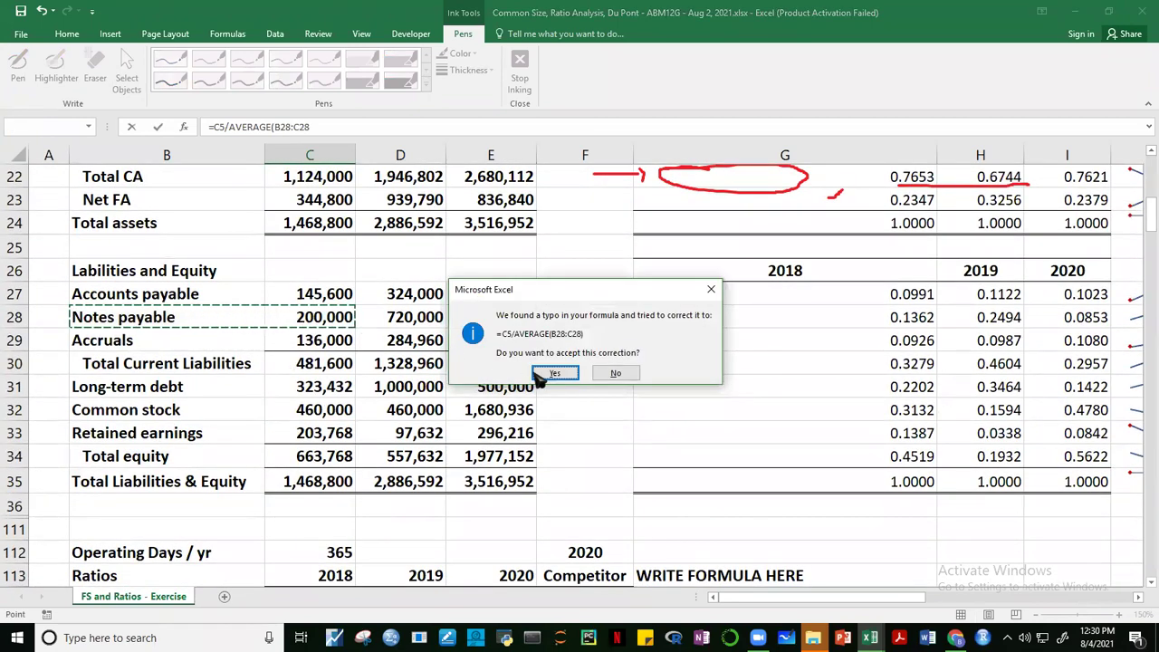
pyautogui.click(554, 374)
pyautogui.scroll(-4, 1146, 247)
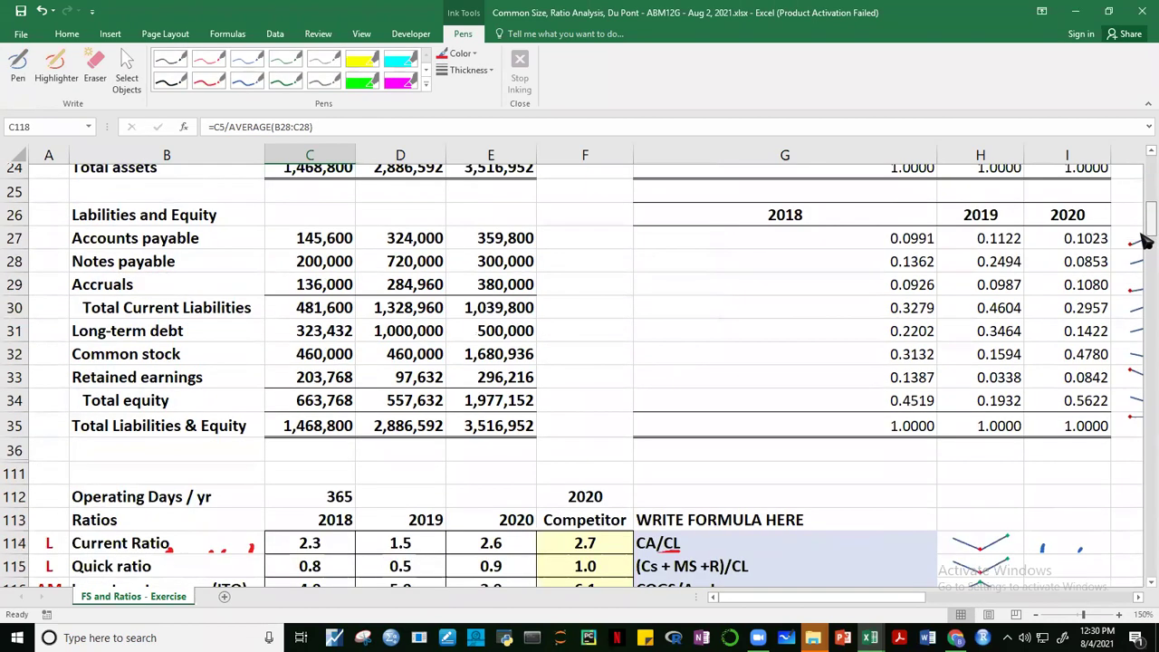
pyautogui.scroll(-1, 1146, 246)
pyautogui.moveTo(356, 423); pyautogui.dragTo(495, 417)
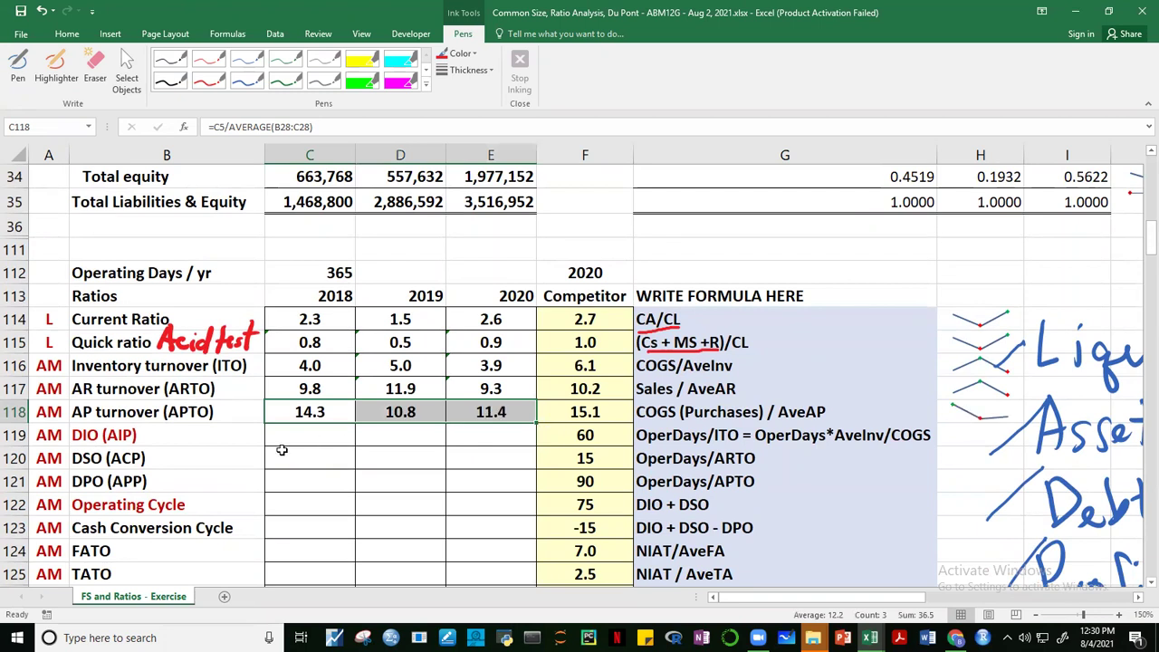
pyautogui.click(290, 434)
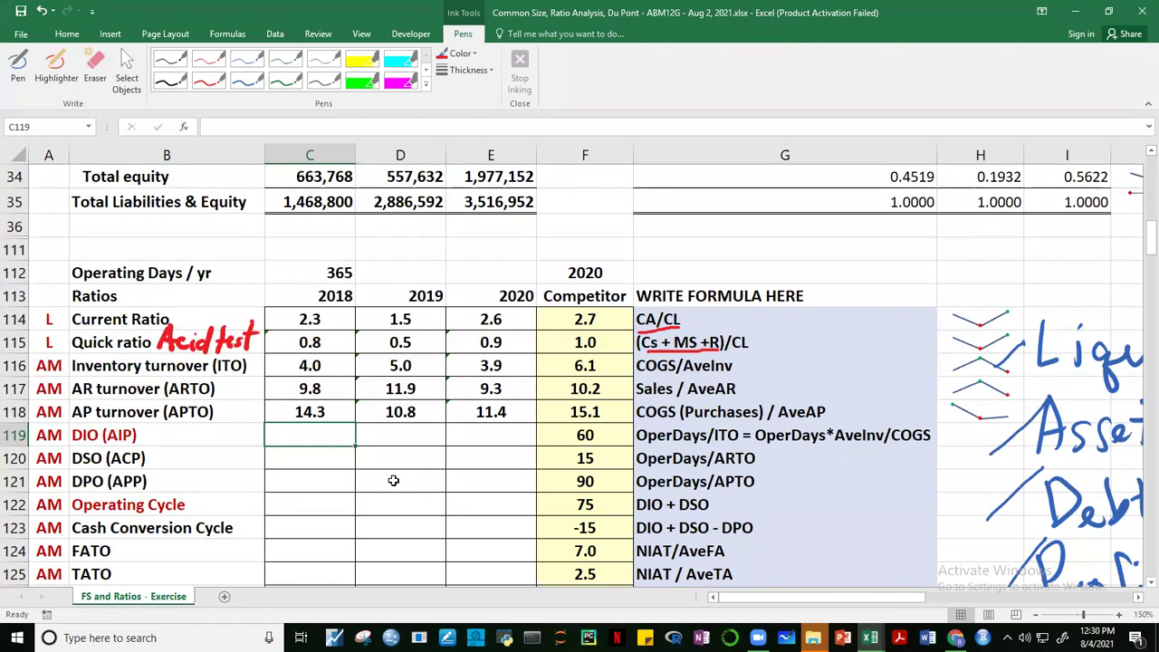
pyautogui.write('=')
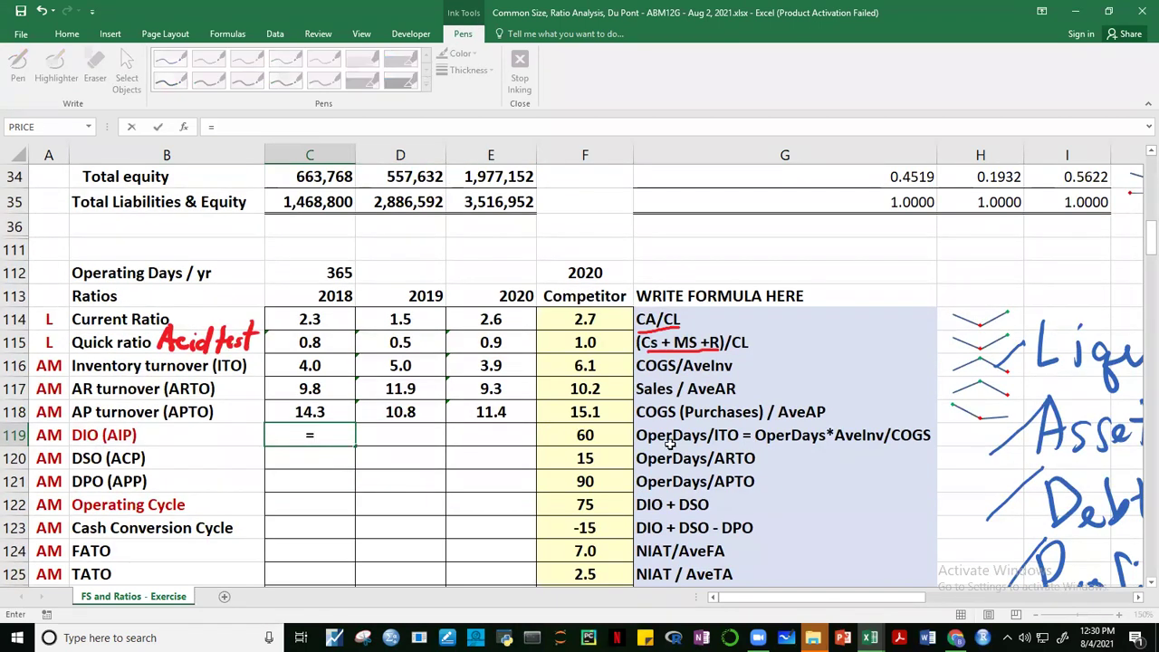
pyautogui.press('Escape')
# Give the operating days per year cell C112 the defined name oPERdAYS.
pyautogui.click(337, 268)
pyautogui.click(43, 128)
pyautogui.write('oPERdAYS')
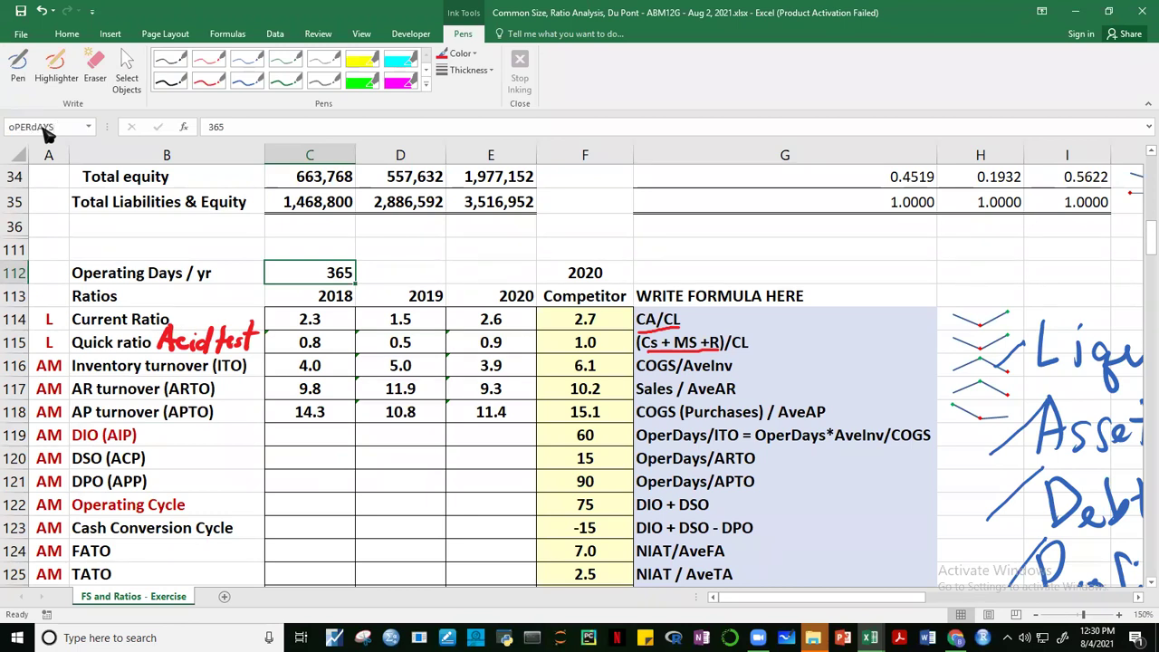
pyautogui.click(317, 324)
pyautogui.click(332, 276)
# Calculate the 2018 DIO in C119 as =oPERdAYS/C116 and copy the formula across to 2019 and 2020.
pyautogui.click(322, 441)
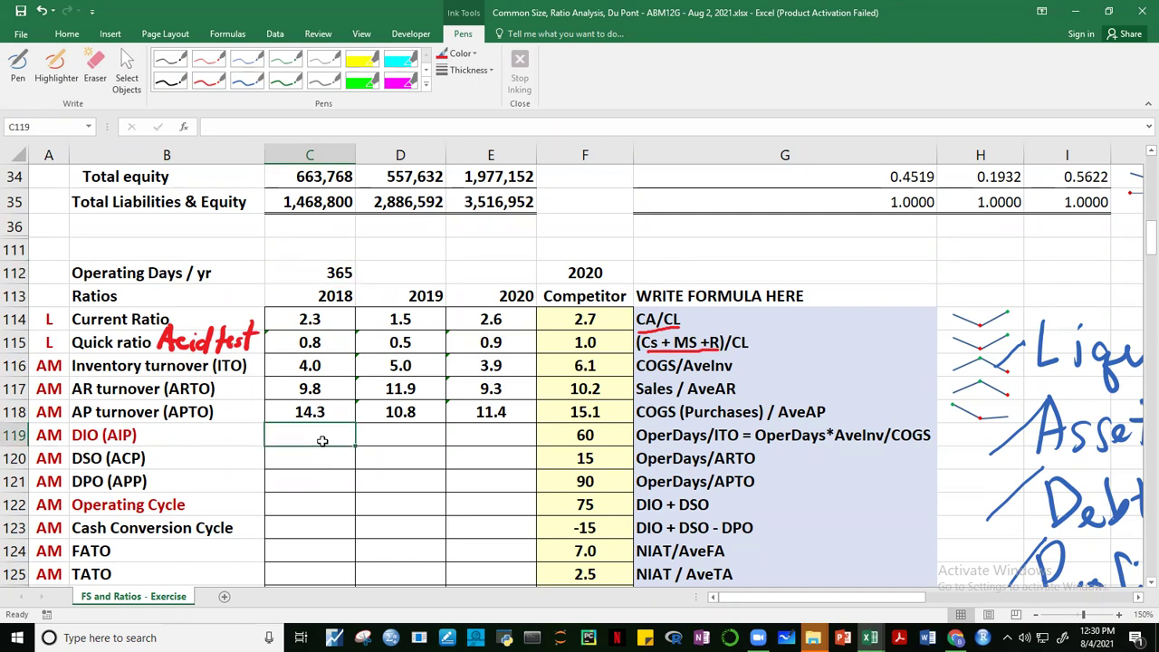
pyautogui.write('=')
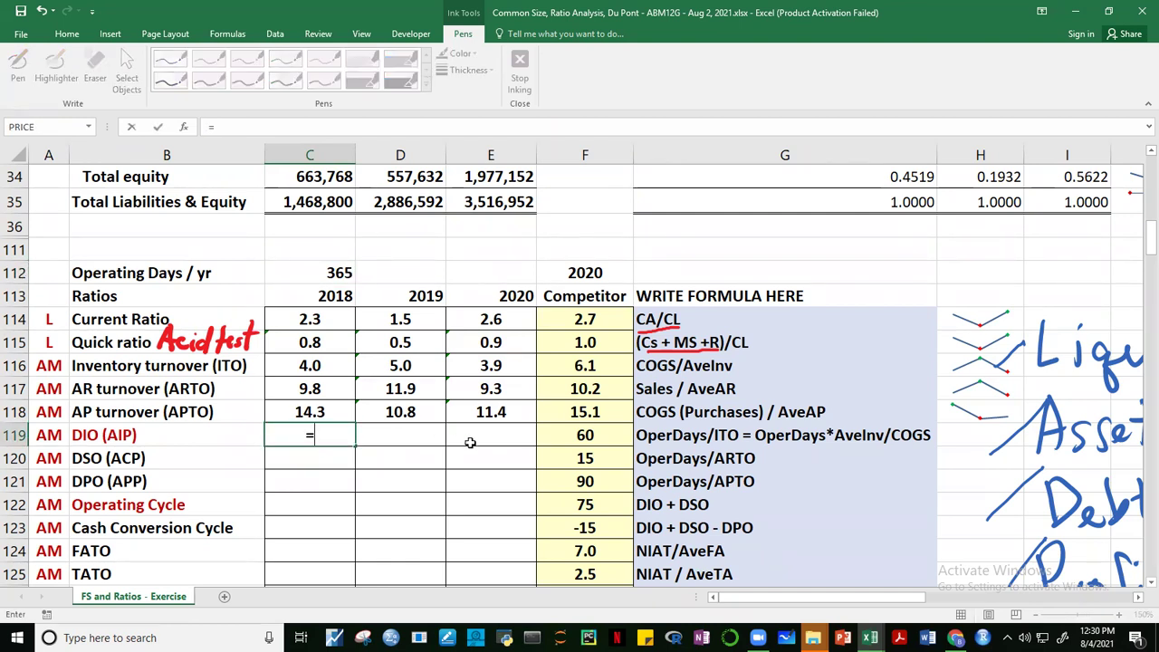
pyautogui.write('oP')
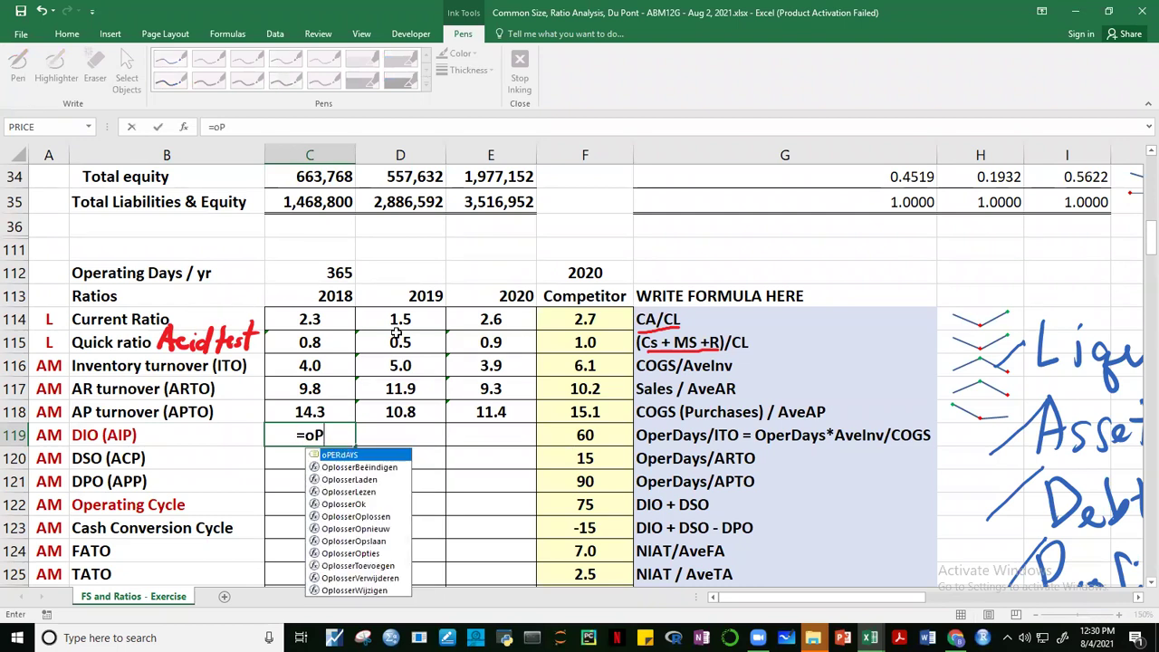
pyautogui.press('Tab')
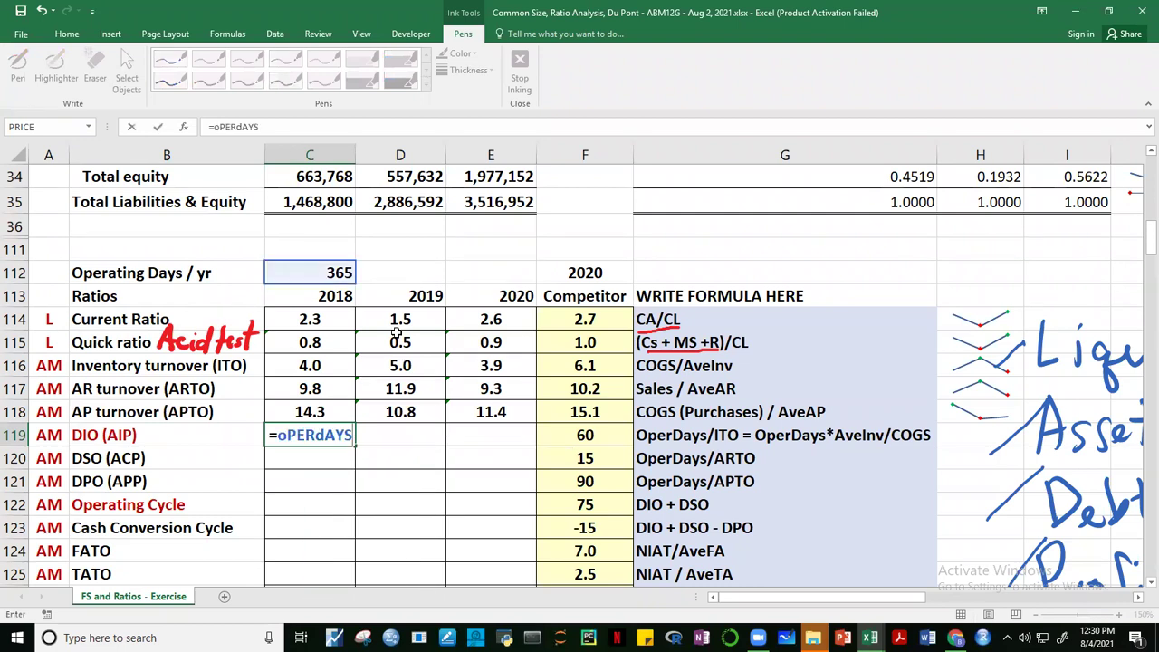
pyautogui.write('/')
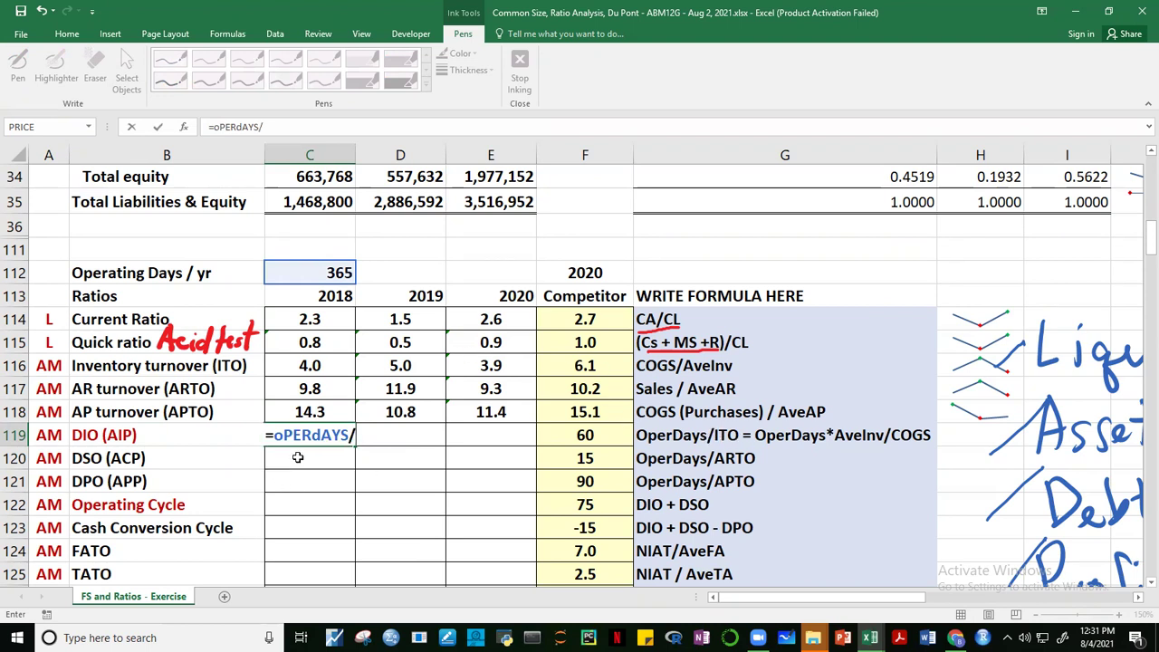
pyautogui.click(323, 366)
pyautogui.press('Return')
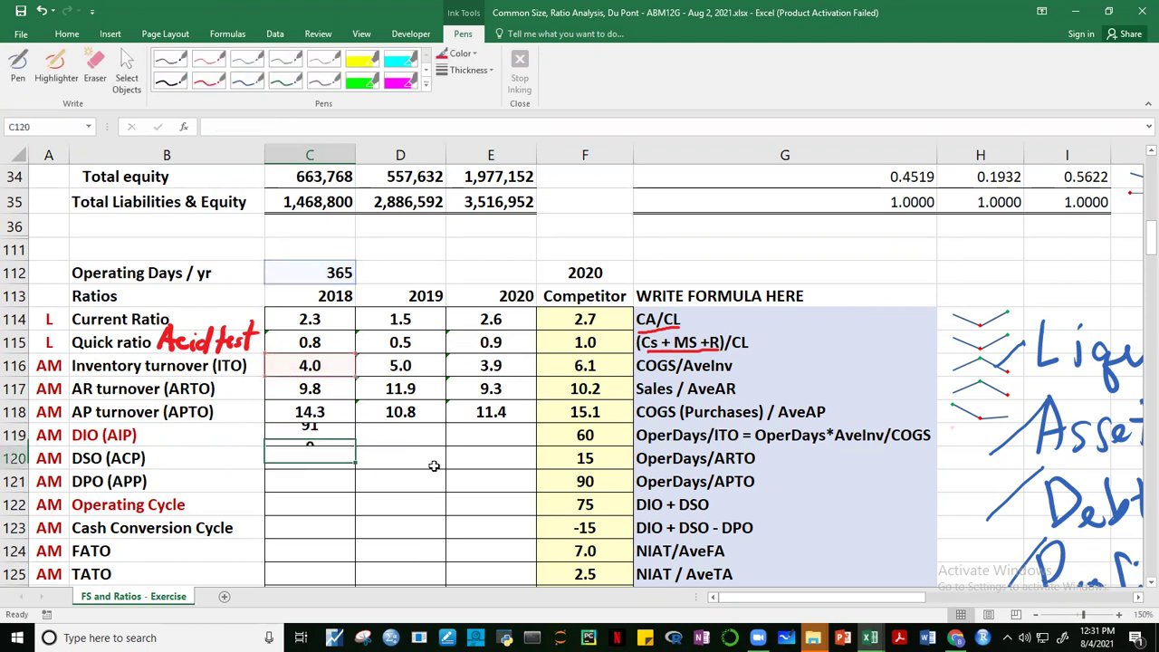
pyautogui.click(332, 435)
pyautogui.moveTo(355, 447); pyautogui.dragTo(494, 443)
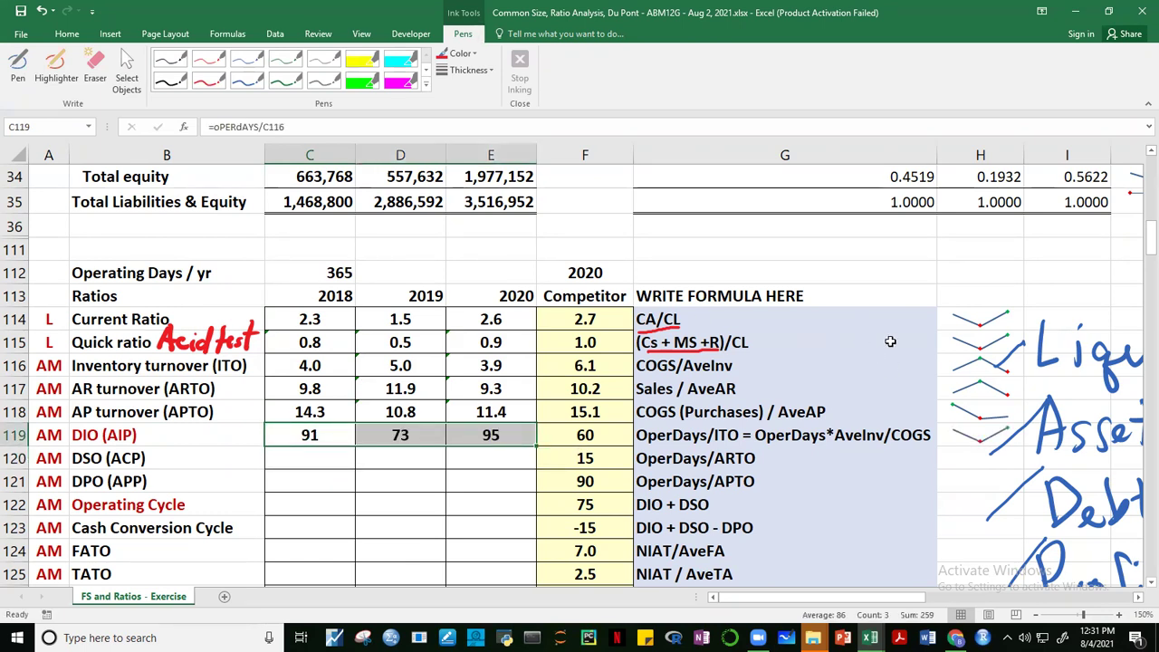
# Review the remaining blank ratio rows and the Du Pont and Altman-Z sections below, and return to the ratio table.
pyautogui.moveTo(1149, 258); pyautogui.dragTo(1147, 290)
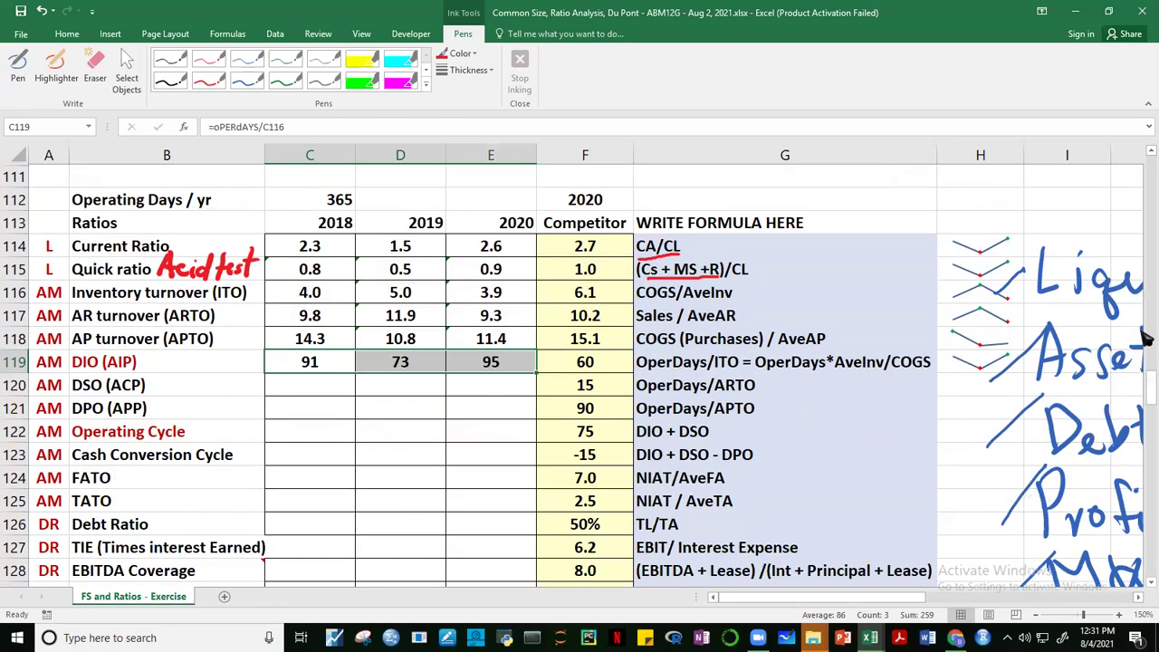
pyautogui.moveTo(1147, 375); pyautogui.dragTo(1147, 410)
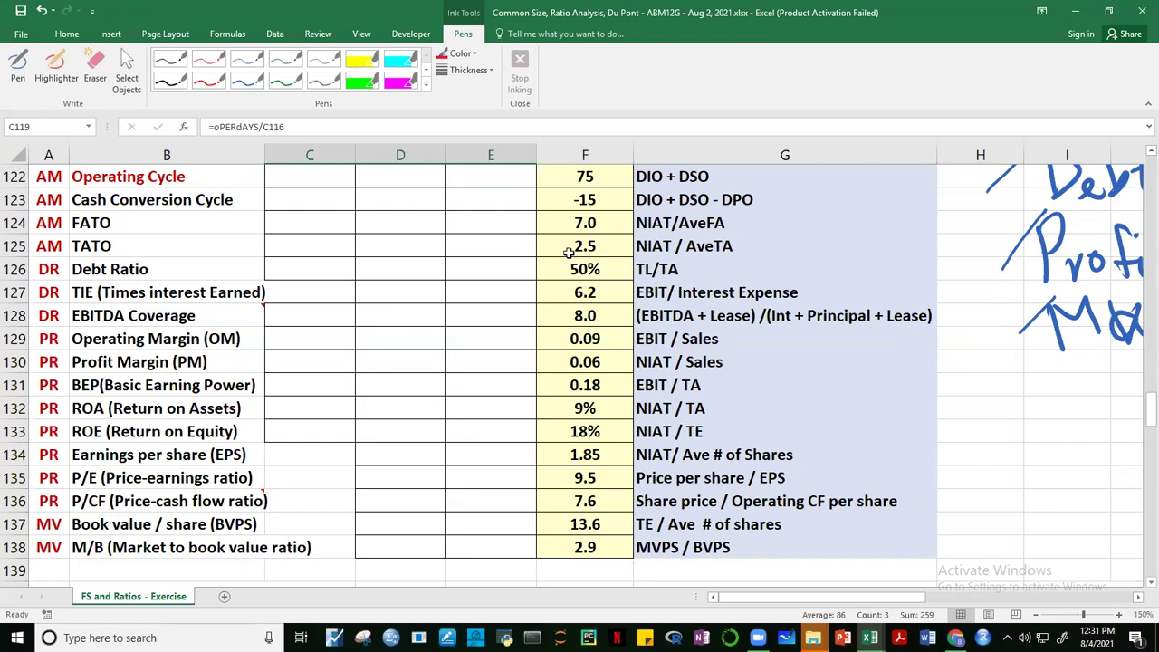
pyautogui.scroll(-5, 1146, 460)
pyautogui.scroll(-1, 1146, 460)
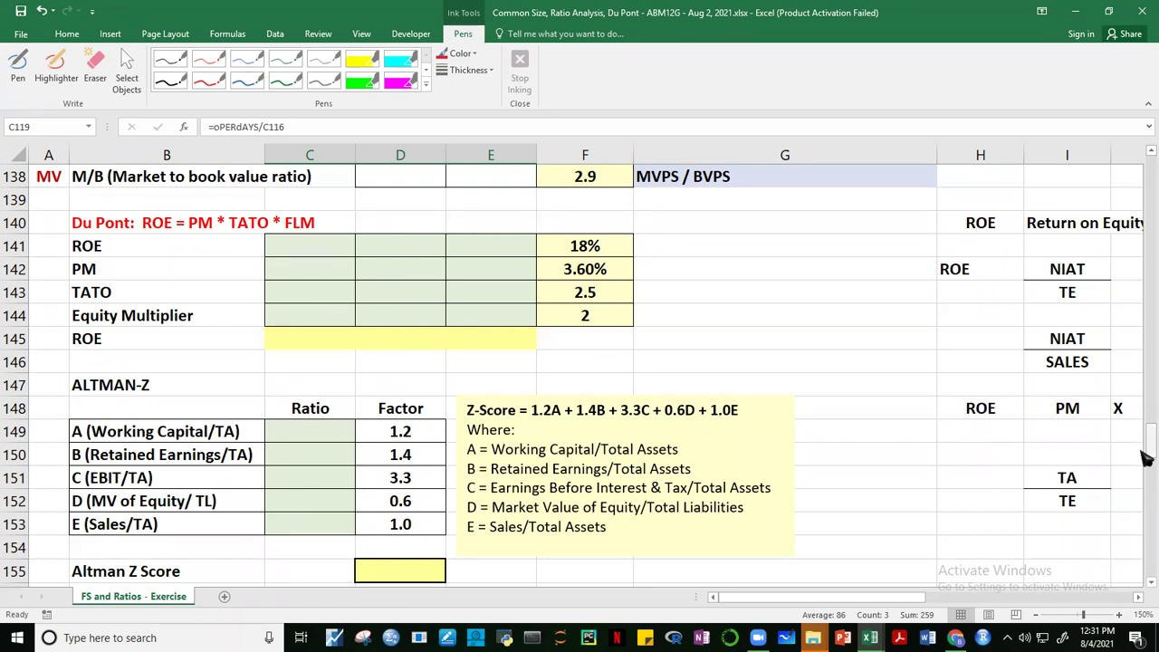
pyautogui.scroll(-3, 1146, 457)
pyautogui.scroll(3, 1146, 460)
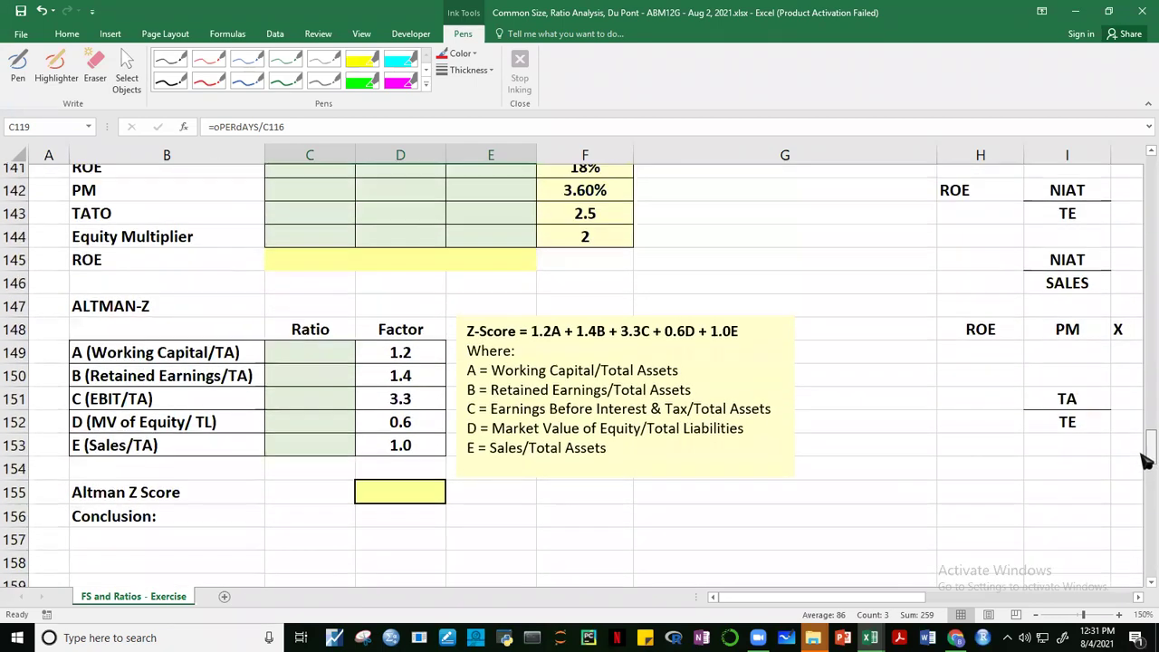
pyautogui.scroll(9, 1146, 460)
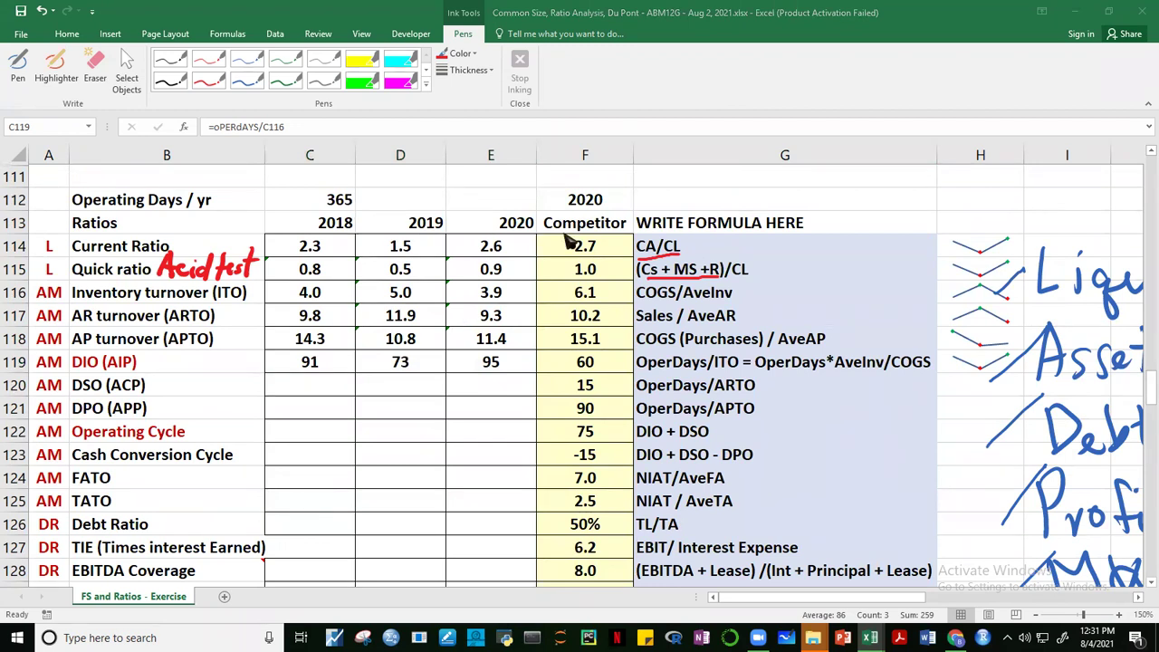
pyautogui.click(1146, 389)
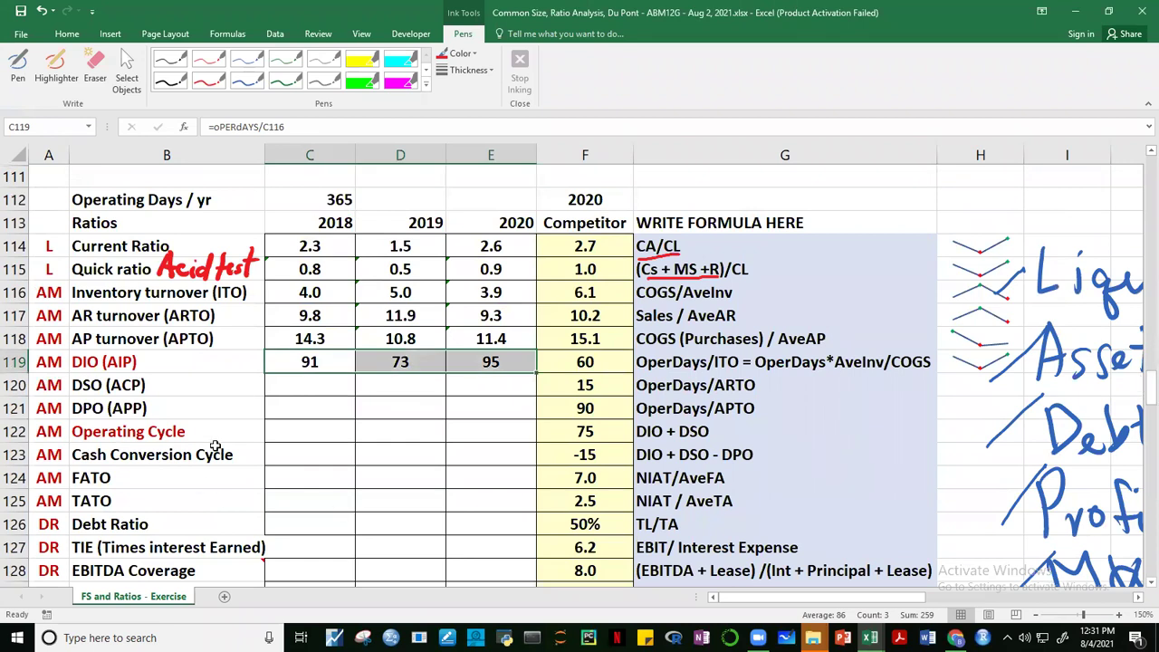
# Compare the company's 2020 AR turnover and AP turnover with the competitor's figures in rows 117 and 118.
pyautogui.click(321, 414)
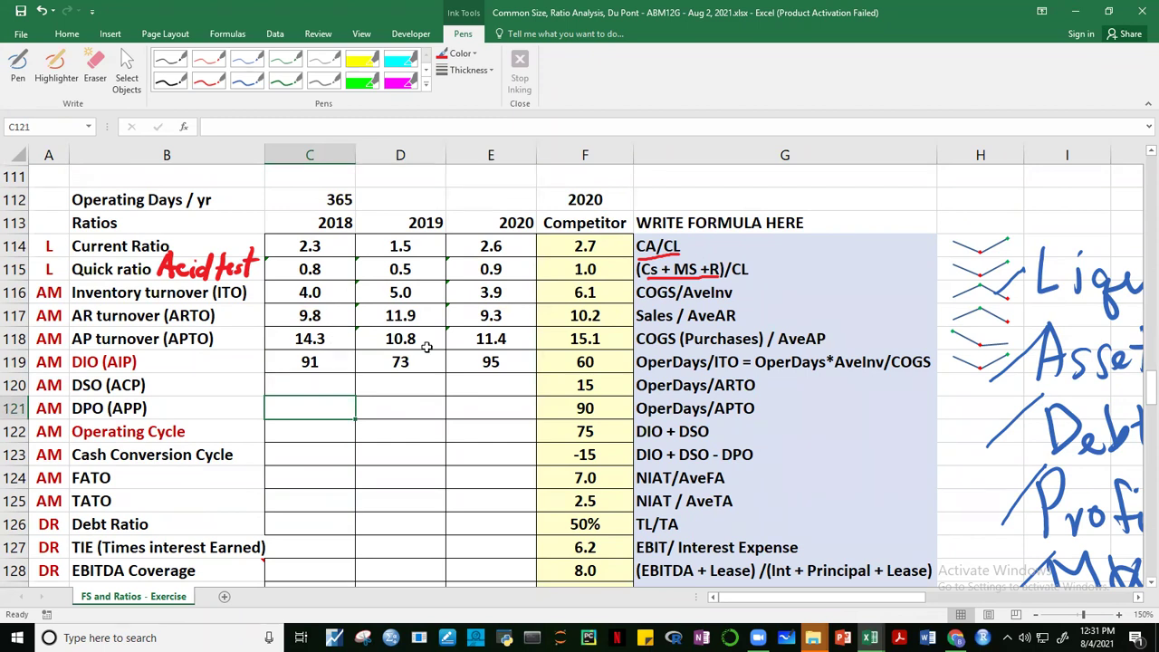
pyautogui.click(563, 317)
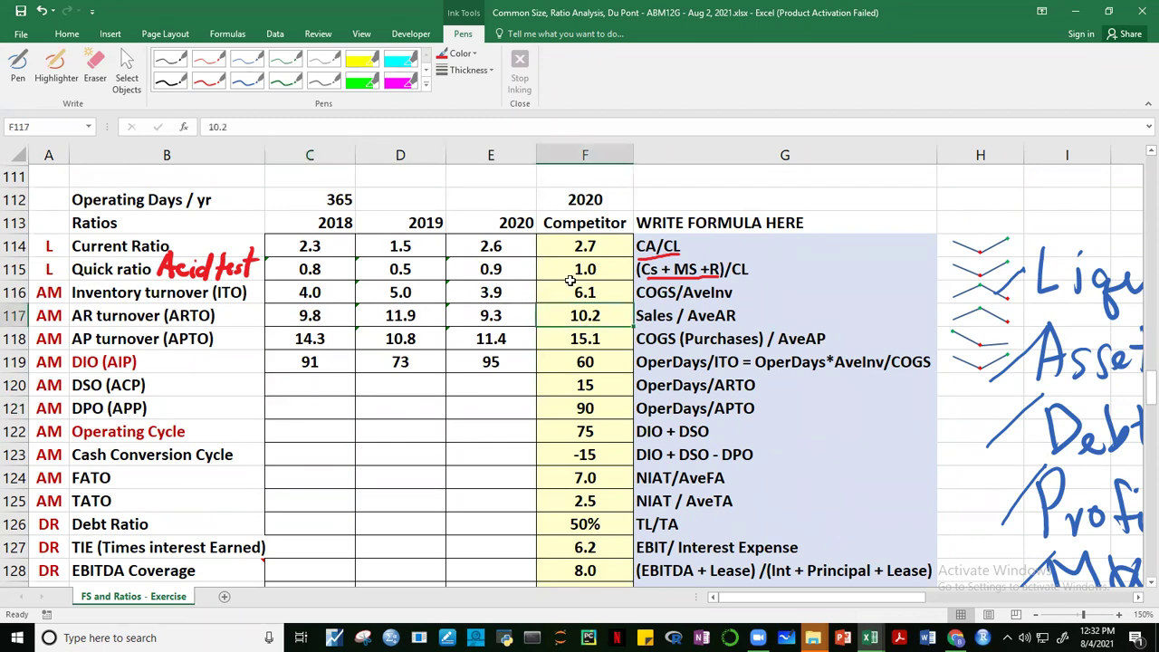
pyautogui.click(492, 316)
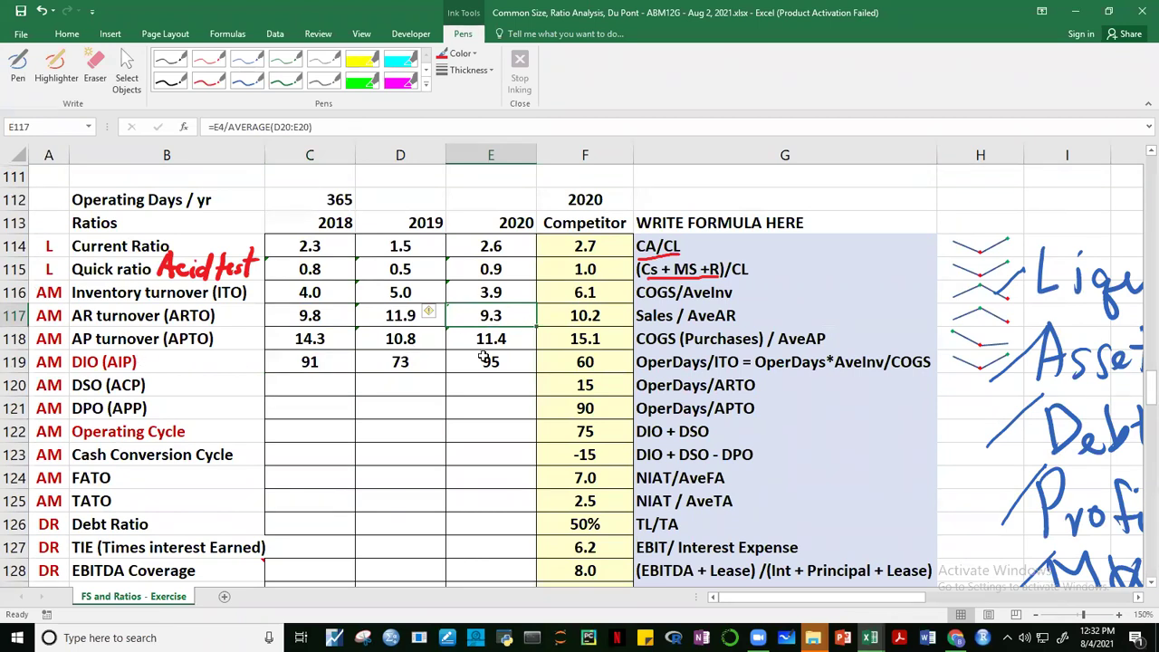
pyautogui.click(491, 339)
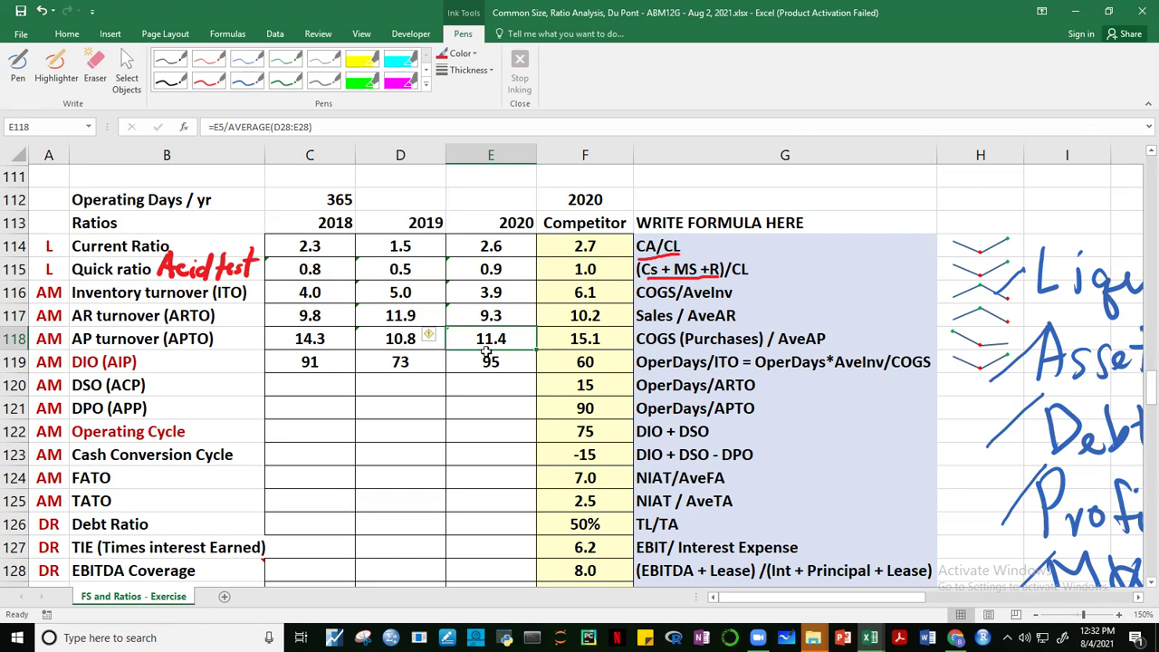
pyautogui.click(598, 340)
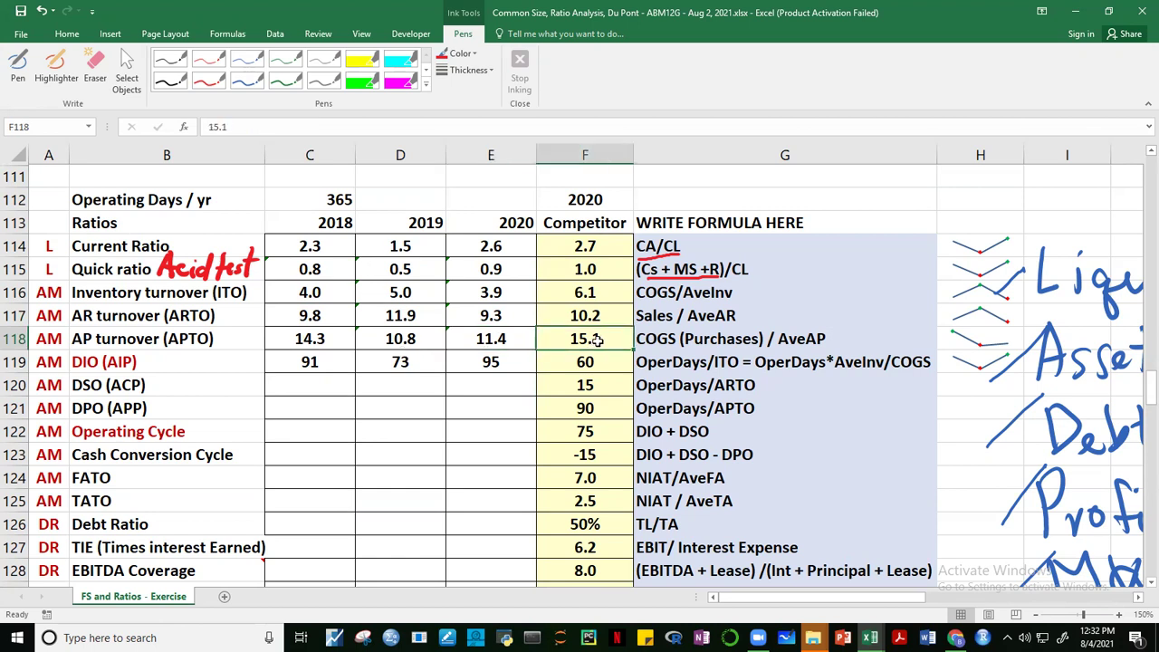
pyautogui.click(496, 340)
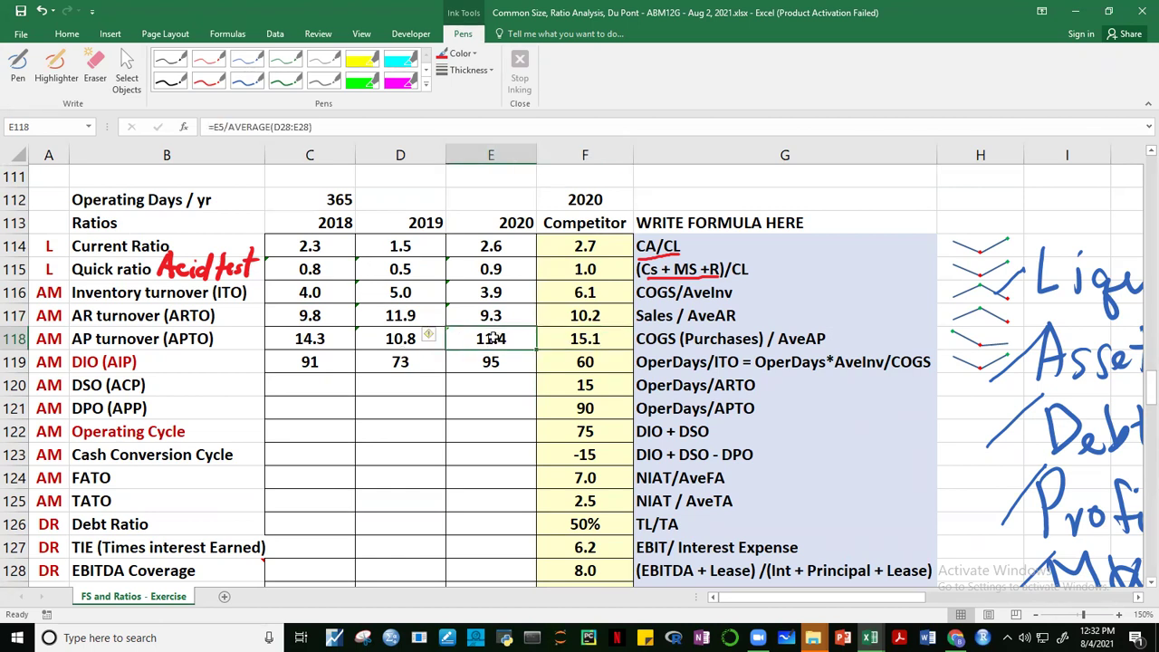
pyautogui.click(587, 344)
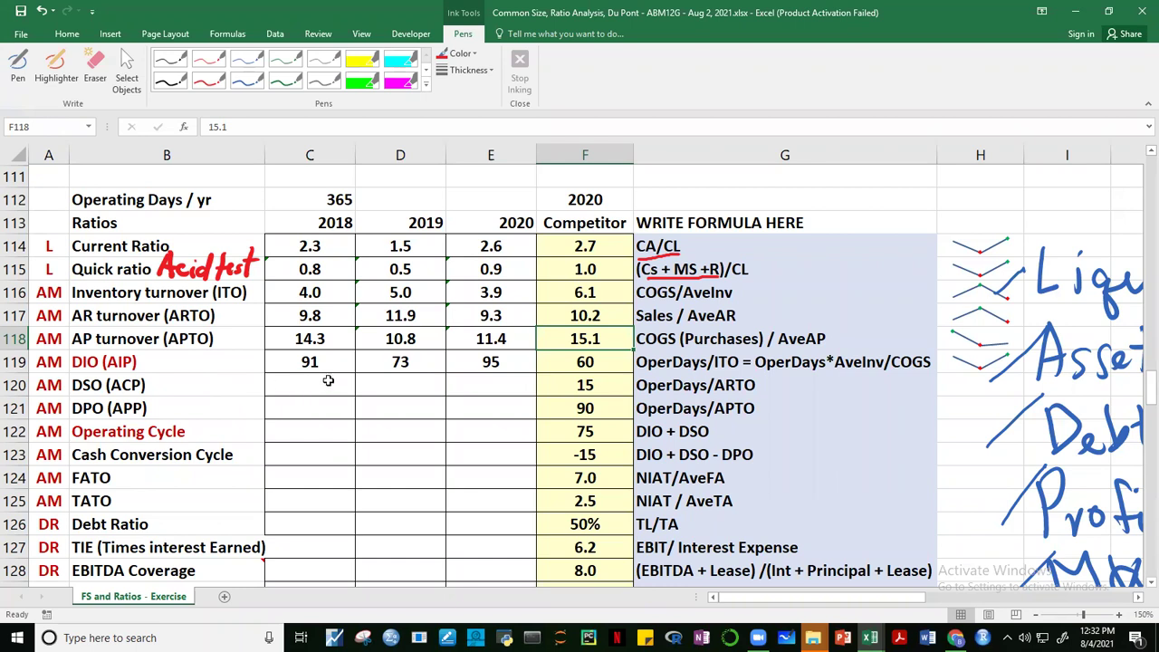
# Fill the 2018 to 2020 DIO cells C119:E119 and inventory turnover cells C116:E116 with yellow.
pyautogui.moveTo(329, 363); pyautogui.dragTo(507, 362)
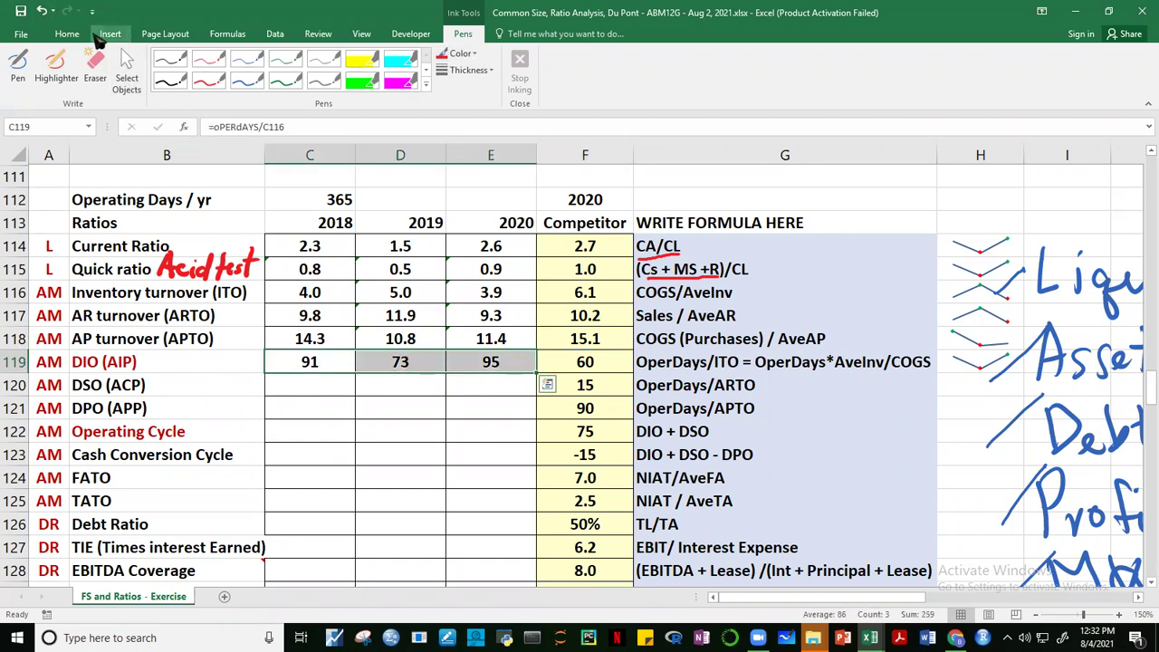
pyautogui.click(68, 34)
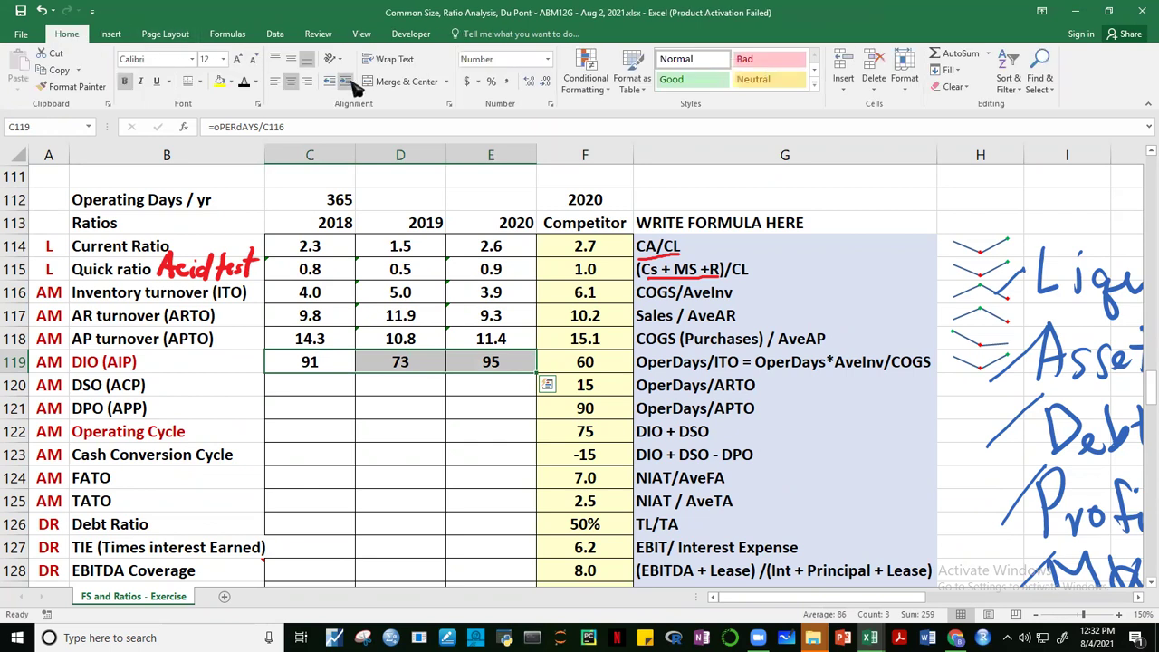
pyautogui.click(219, 81)
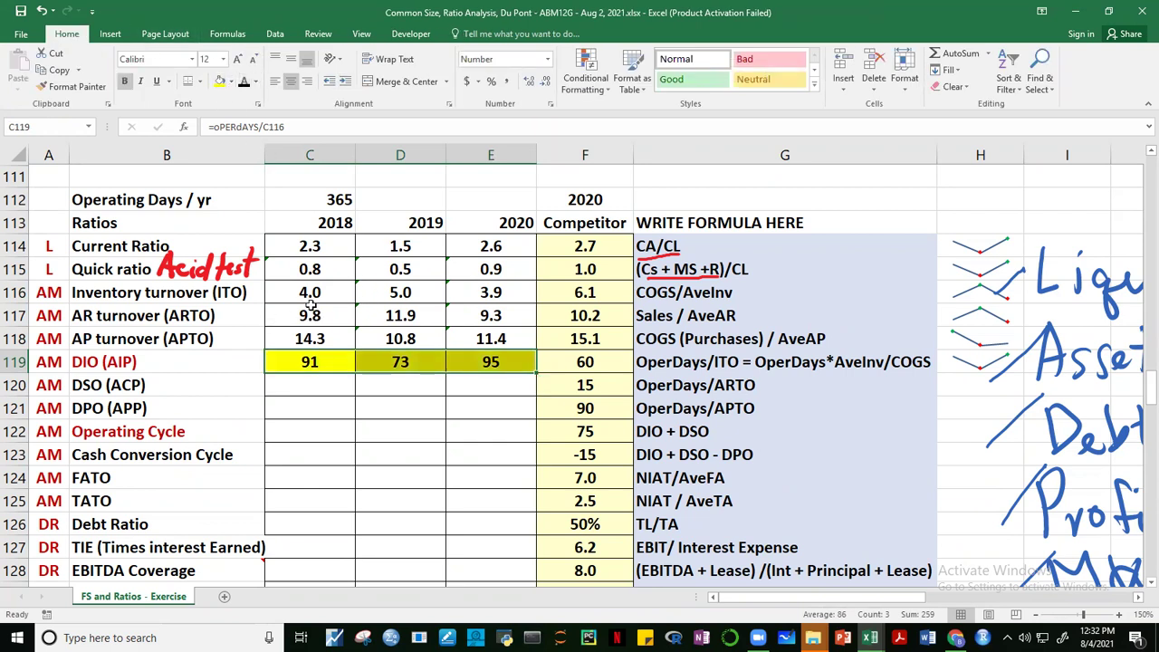
pyautogui.moveTo(317, 293); pyautogui.dragTo(466, 296)
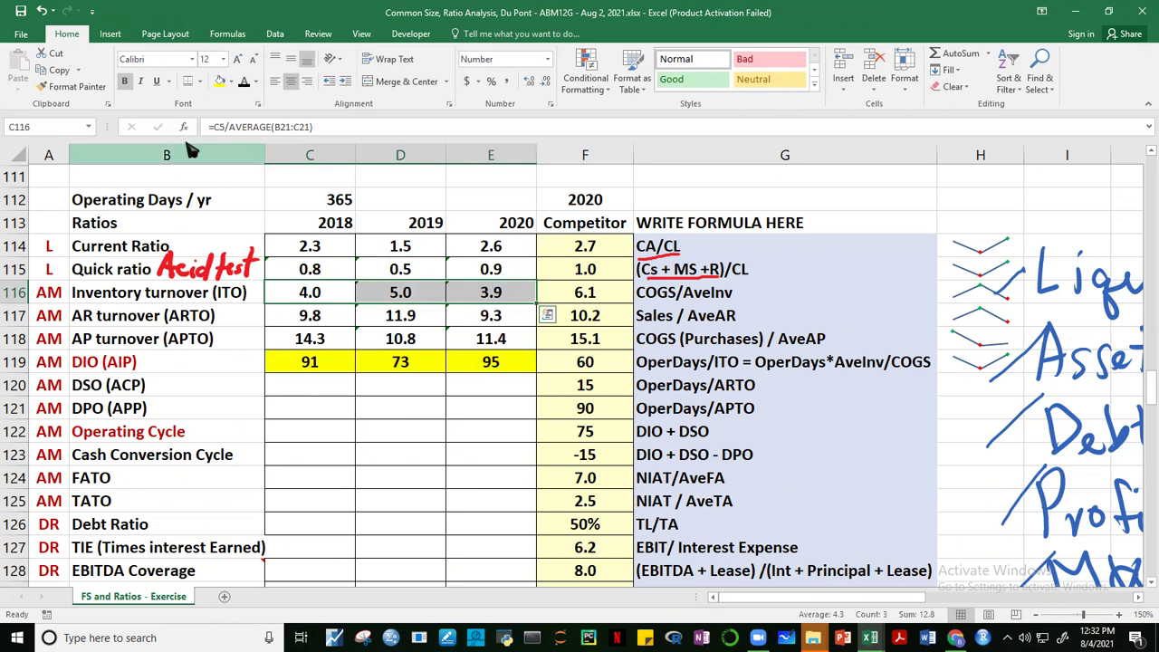
pyautogui.click(219, 81)
pyautogui.click(396, 338)
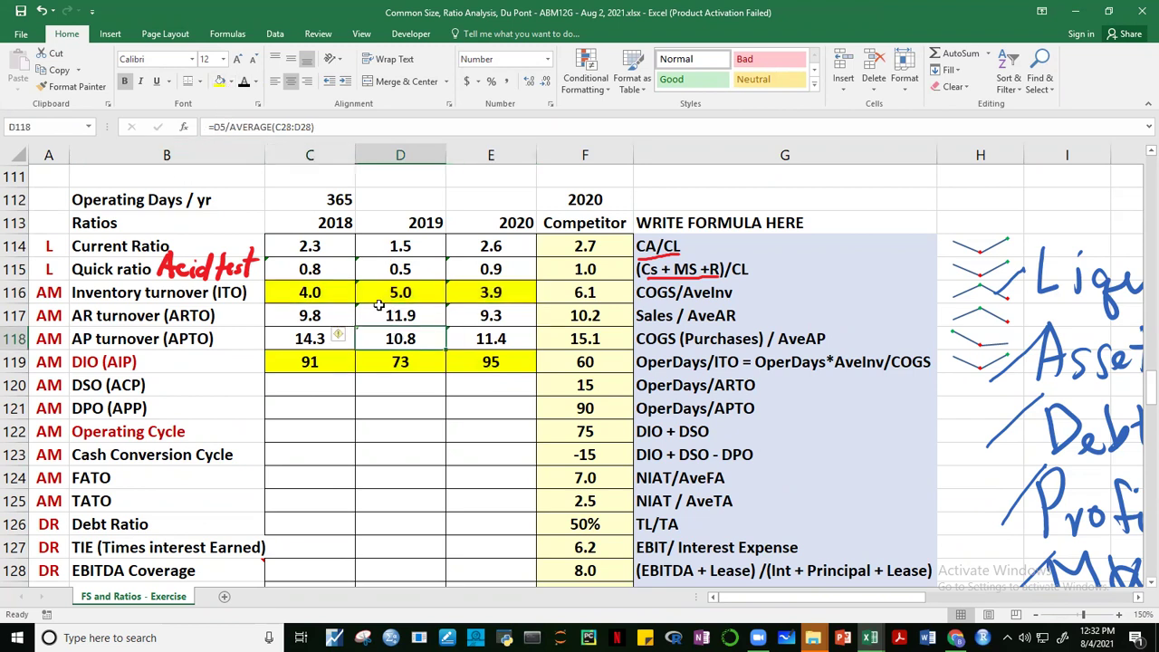
# Examine the 2019 and 2020 DIO values in row 119 against the competitor's DIO.
pyautogui.click(489, 367)
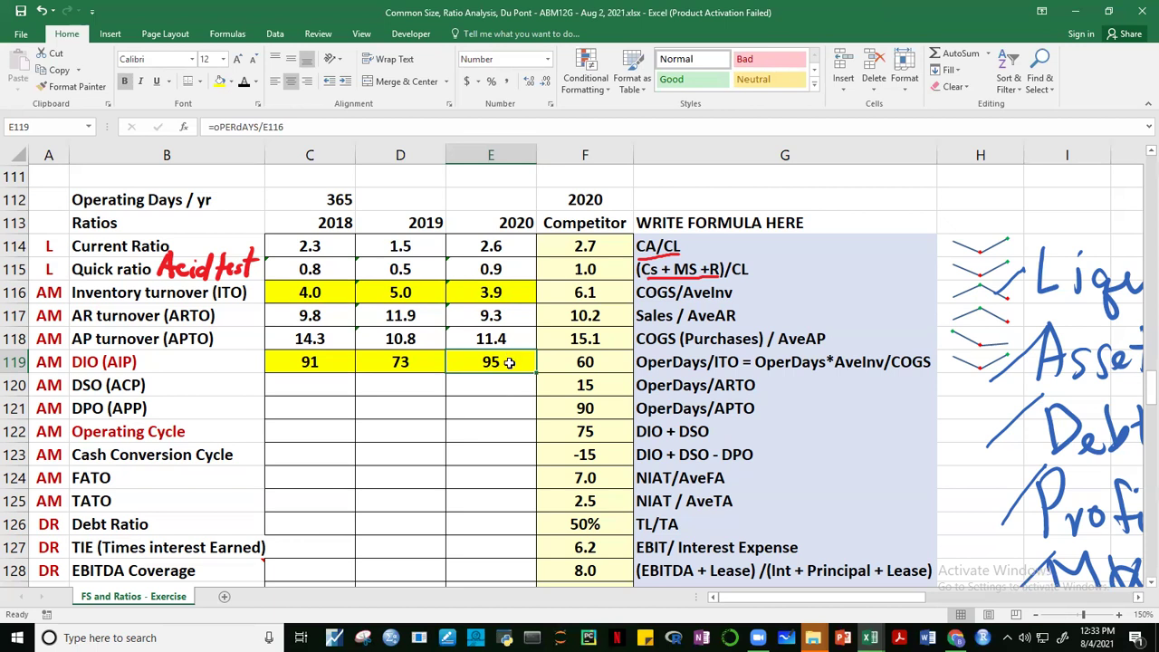
pyautogui.click(571, 360)
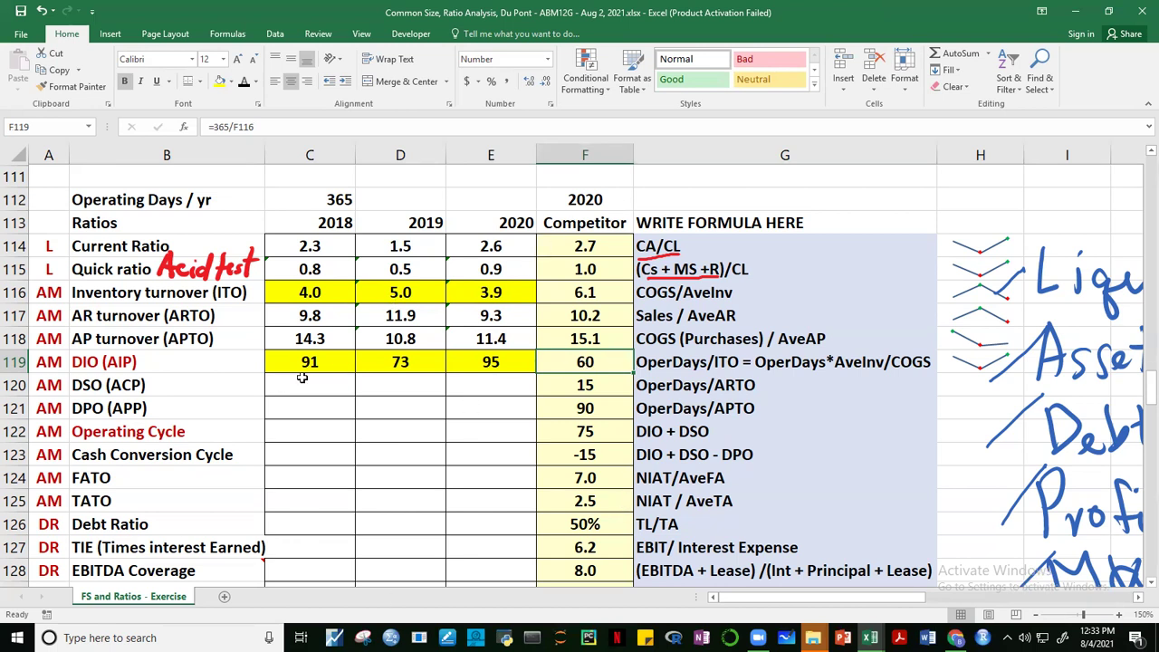
pyautogui.click(413, 363)
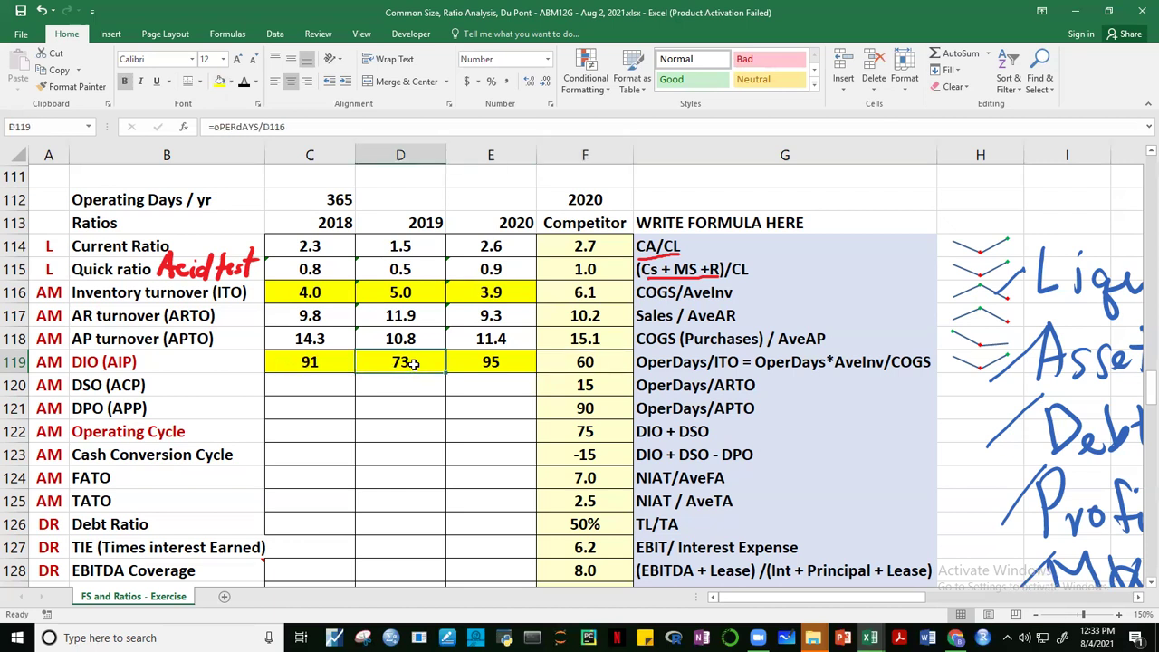
pyautogui.click(502, 362)
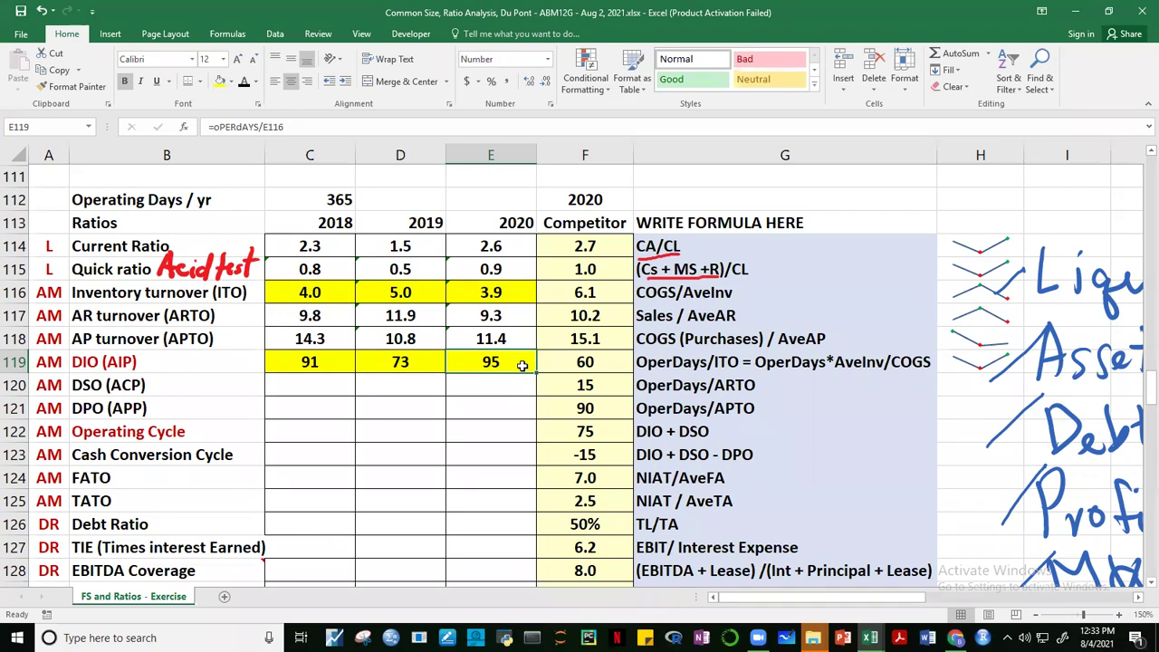
pyautogui.click(602, 360)
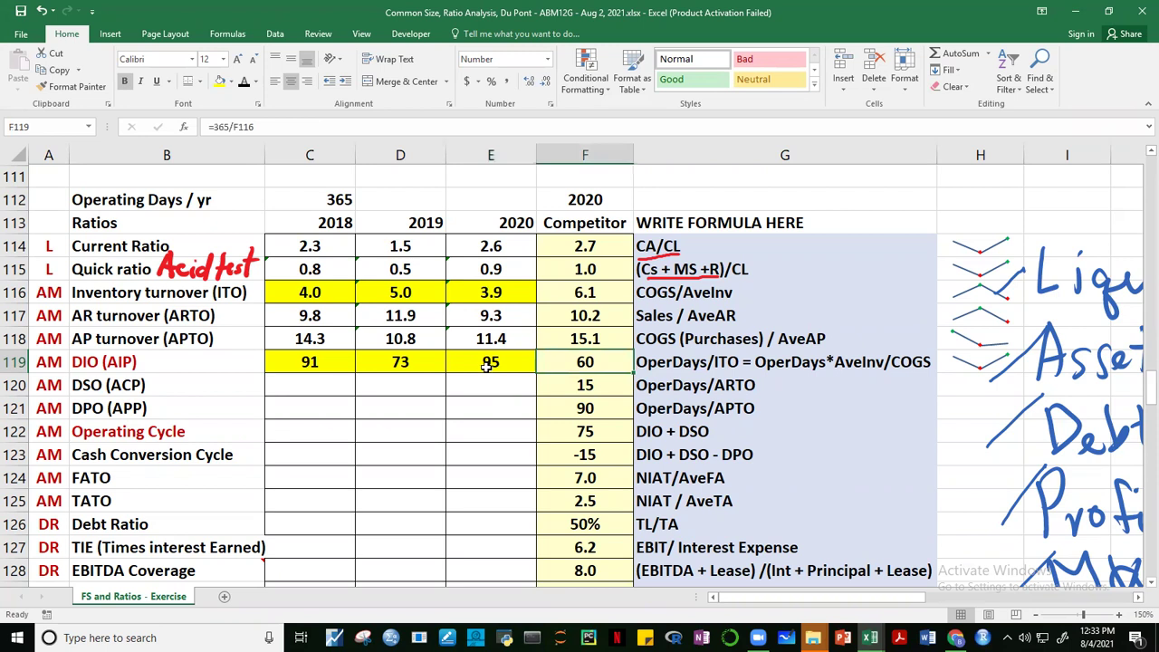
pyautogui.click(489, 367)
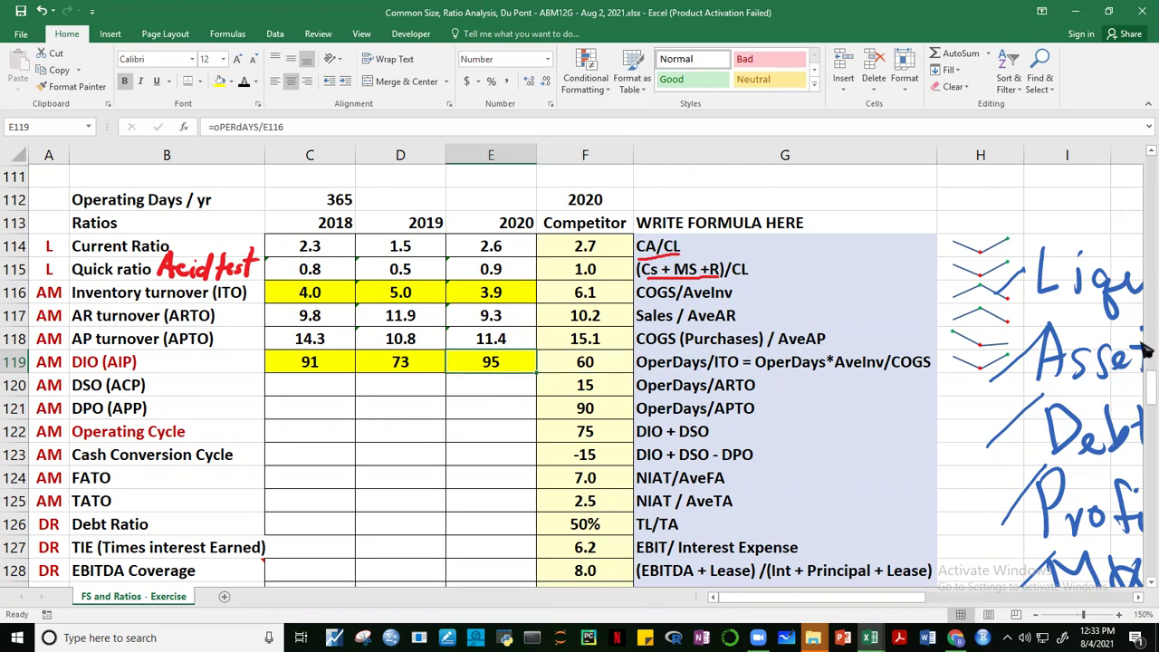
pyautogui.scroll(-1, 1146, 390)
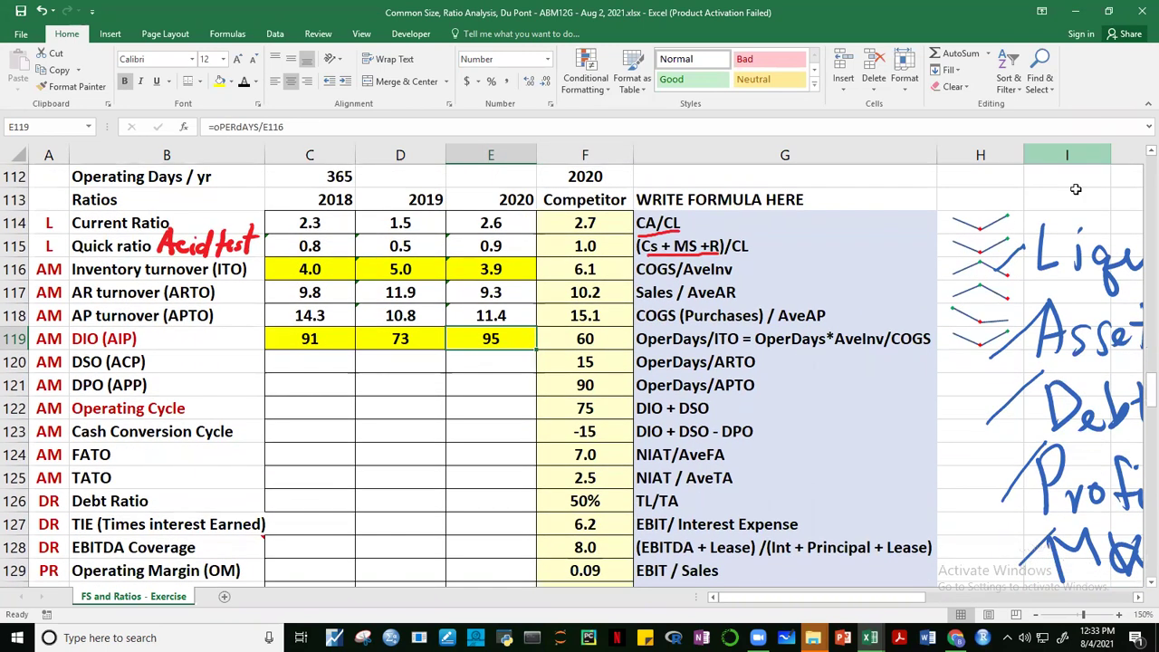